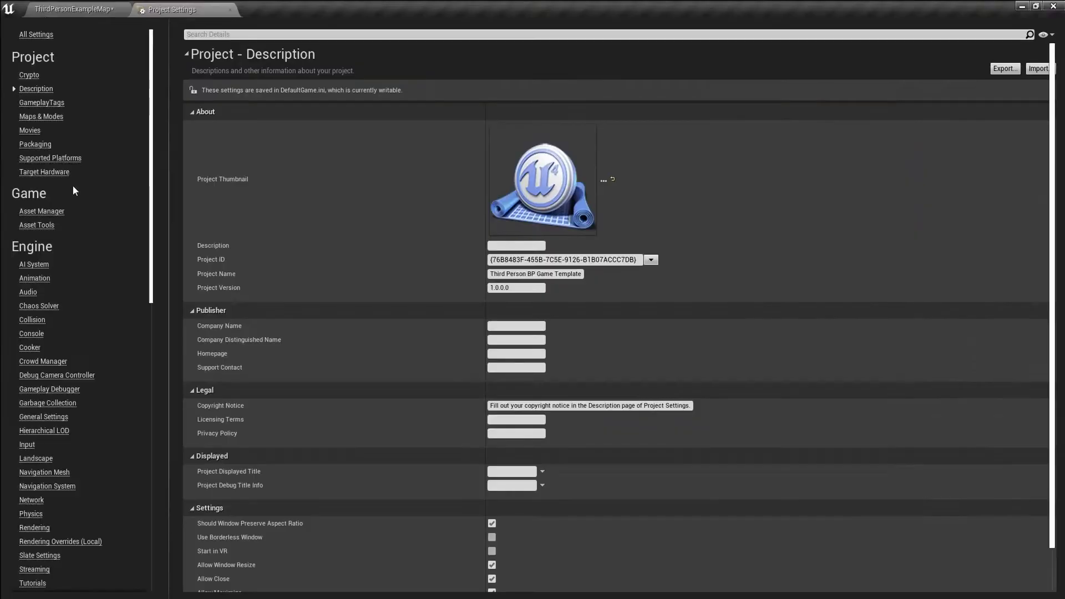
- Add an action mapping named Fire to the project's input settings, bound to Right Mouse Button, and close the settings
{"action": "left_click", "coordinate": [27, 446]}
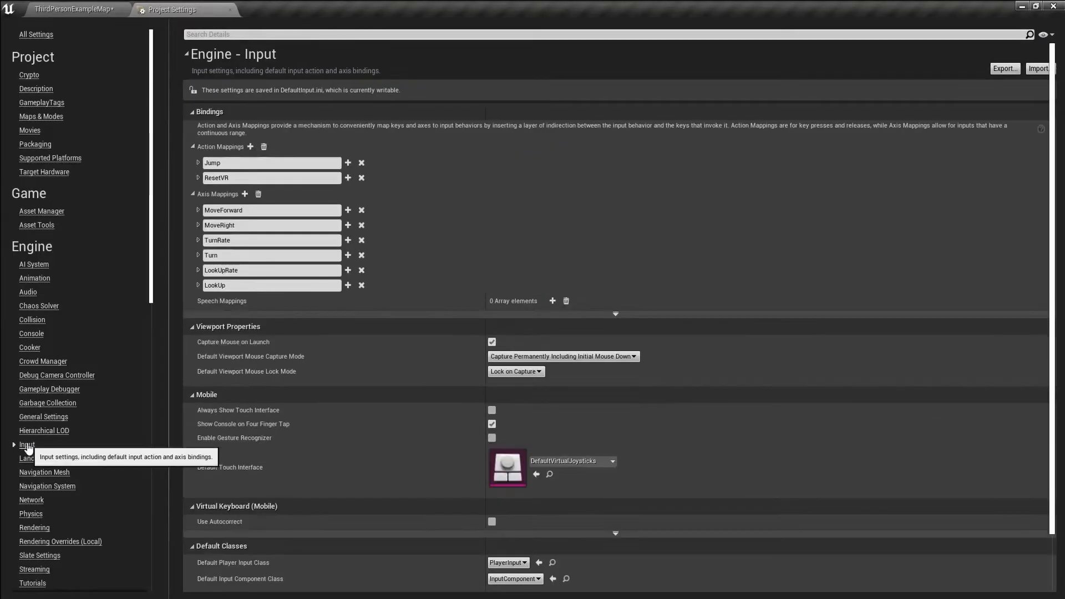
{"action": "left_click", "coordinate": [250, 147]}
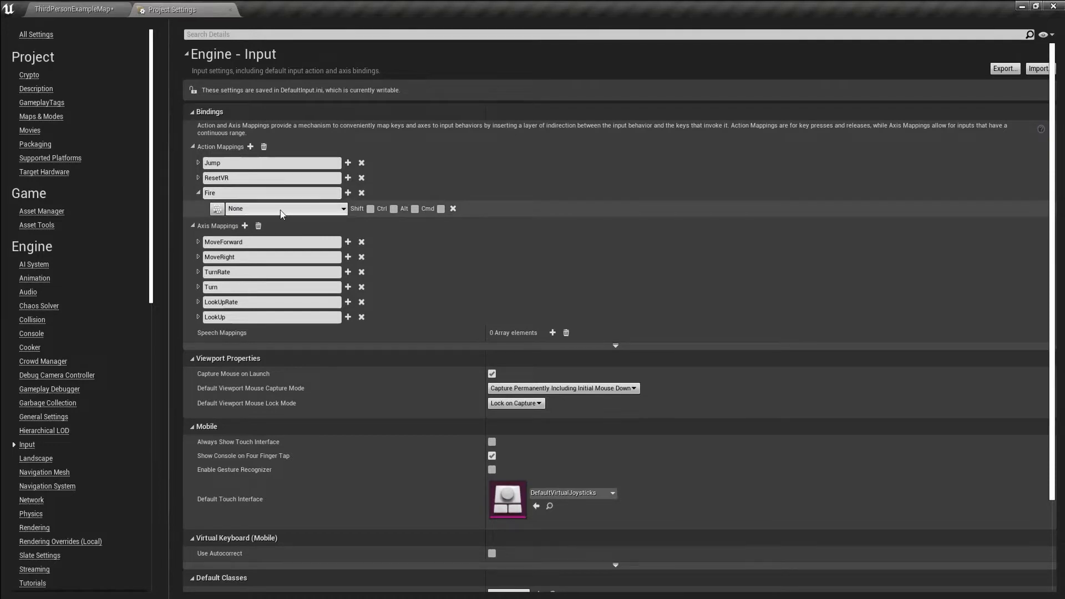
{"action": "left_click", "coordinate": [280, 210]}
{"action": "type", "text": "right mous"}
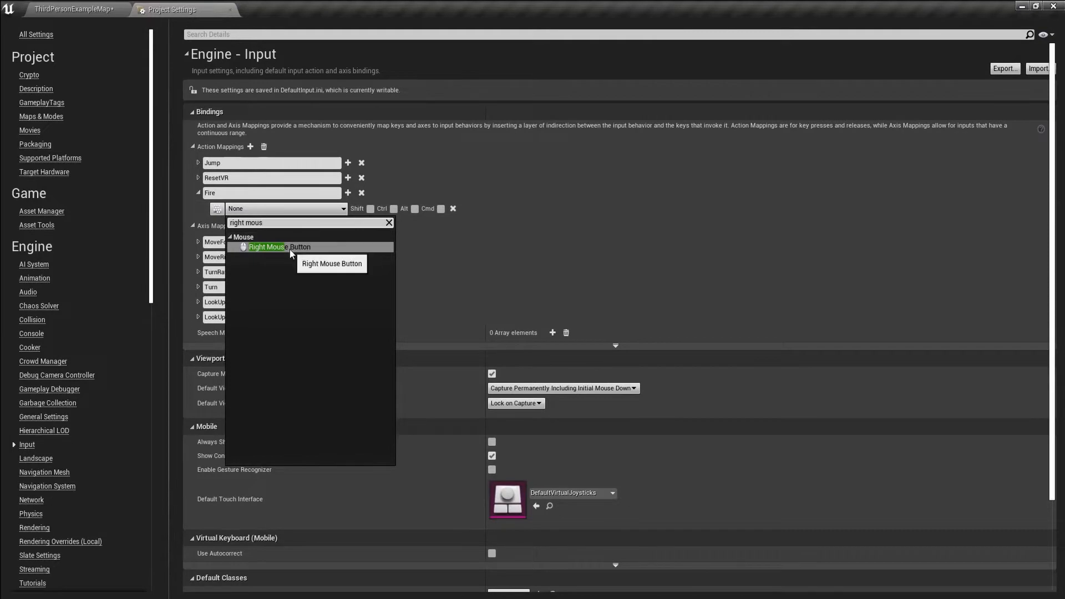
{"action": "left_click", "coordinate": [292, 247]}
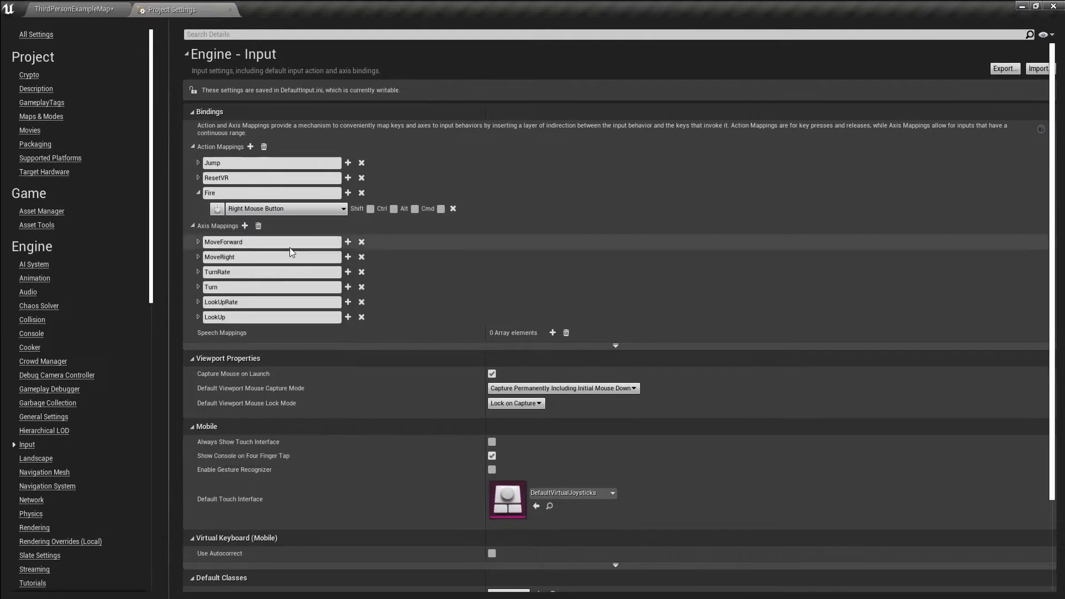
{"action": "left_click", "coordinate": [229, 10]}
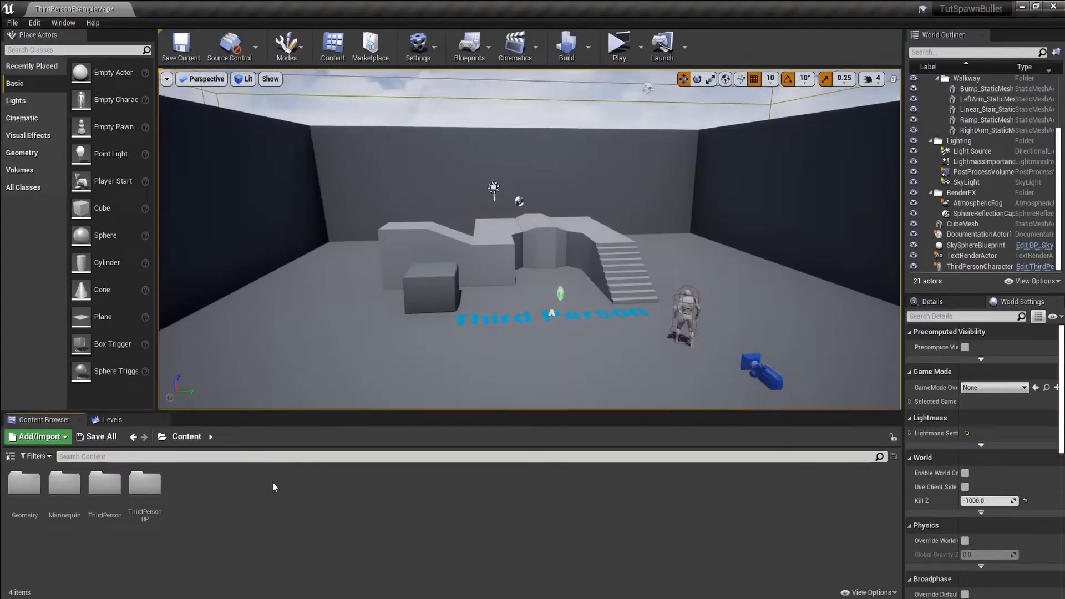
- Create an Actor blueprint class named Bullet in the Content folder and open it docked beside the level
{"action": "right_click", "coordinate": [201, 494]}
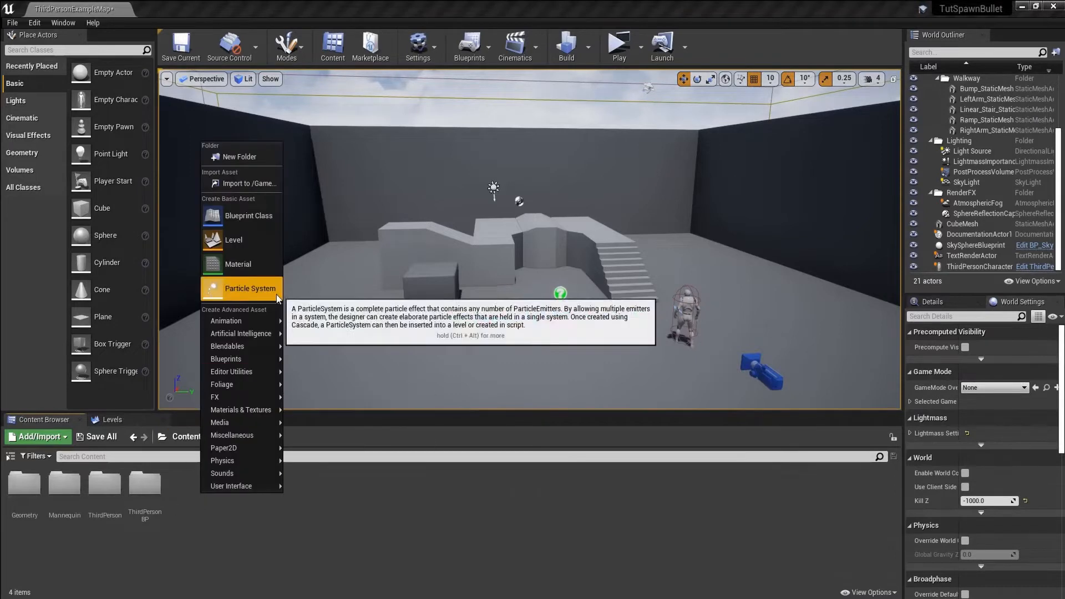
{"action": "left_click", "coordinate": [252, 221]}
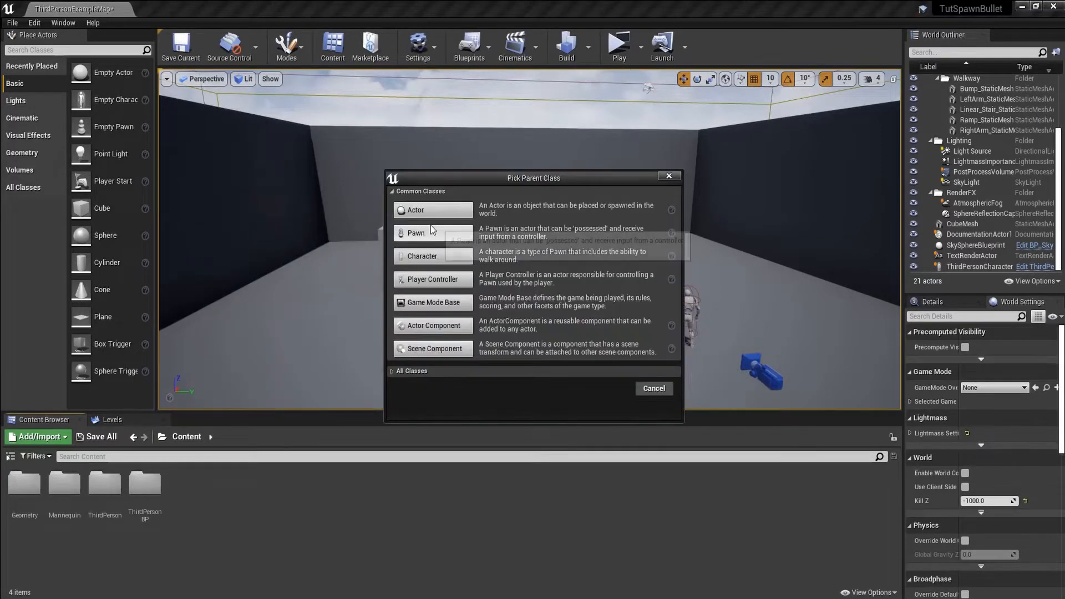
{"action": "left_click", "coordinate": [431, 215]}
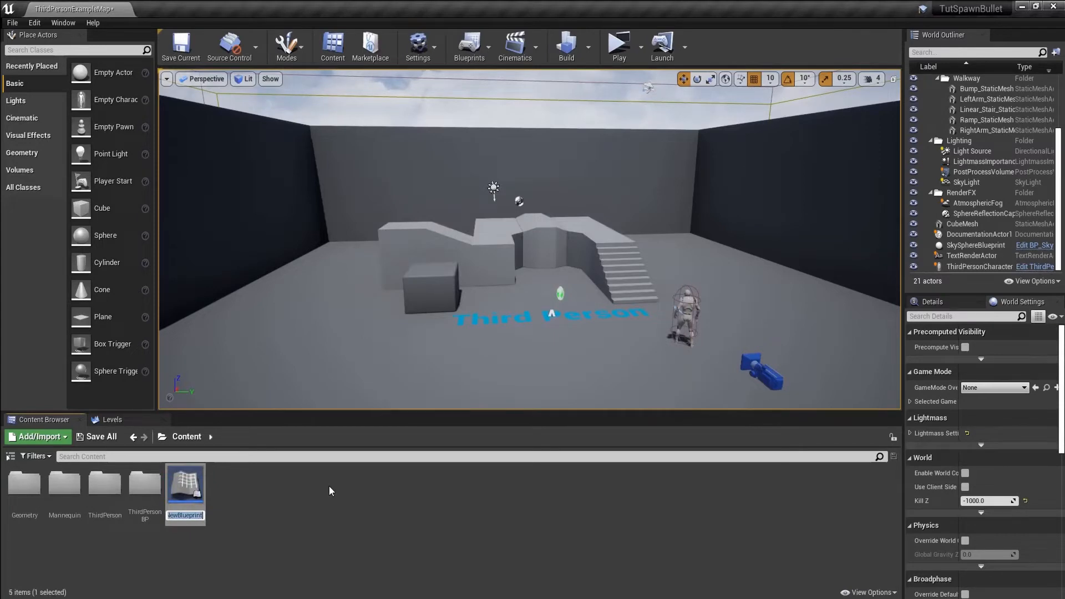
{"action": "type", "text": "Bullet"}
{"action": "key", "text": "Return"}
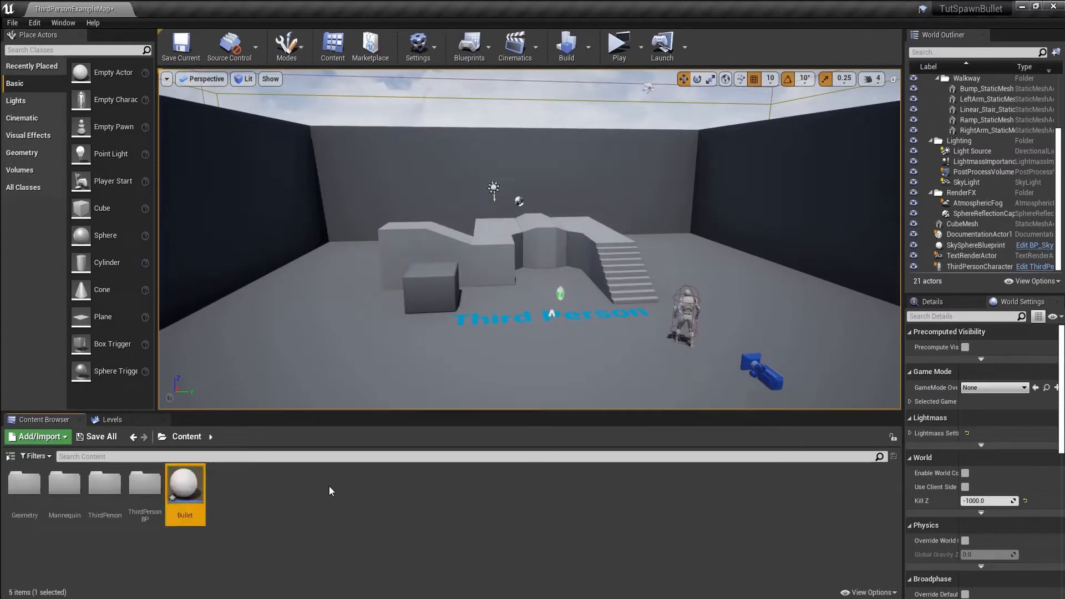
{"action": "key", "text": "Return"}
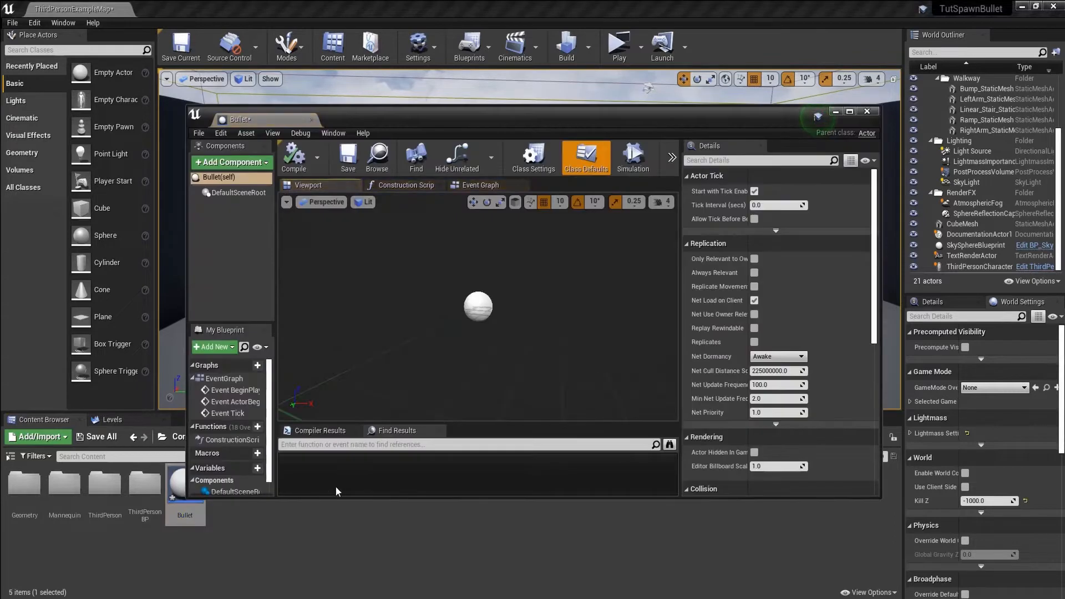
{"action": "left_click_drag", "start_coordinate": [254, 119], "coordinate": [215, 12]}
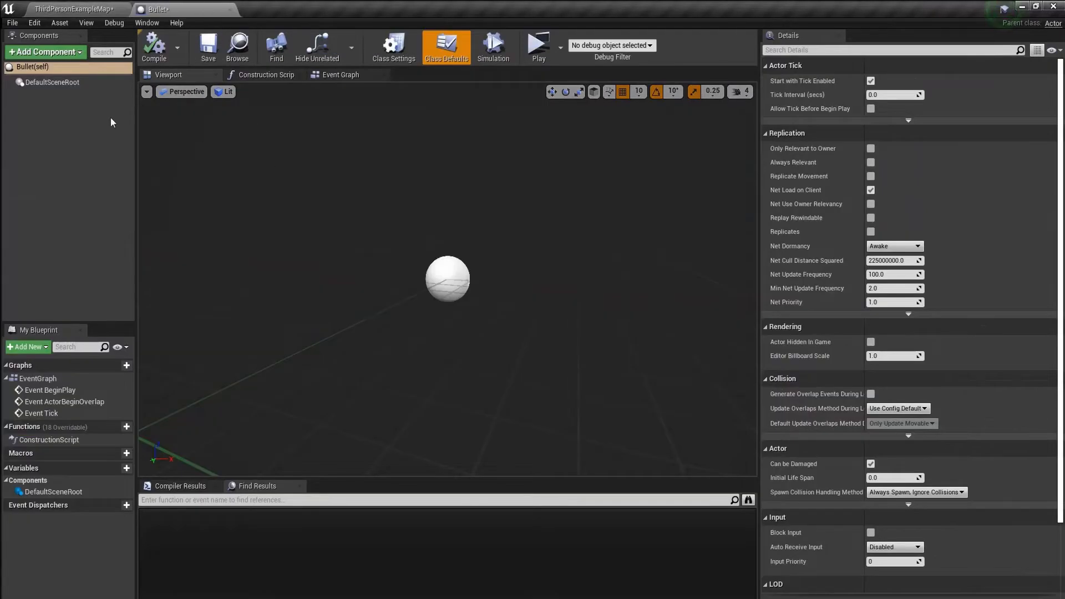
- Add a Sphere component to the Bullet blueprint, keeping its default name
{"action": "left_click", "coordinate": [45, 54]}
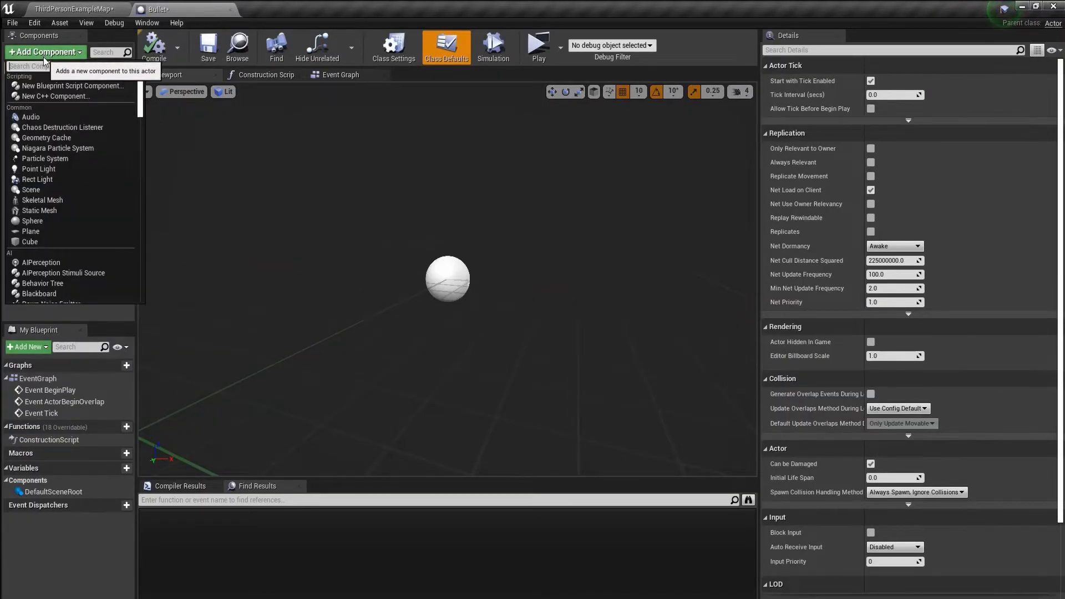
{"action": "type", "text": "sphere"}
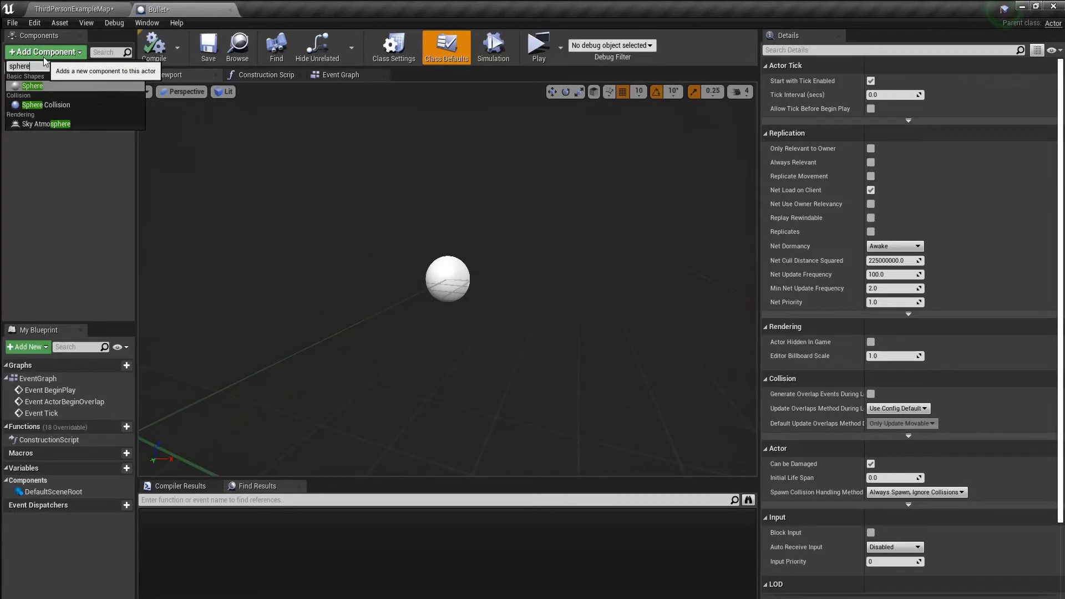
{"action": "key", "text": "Return"}
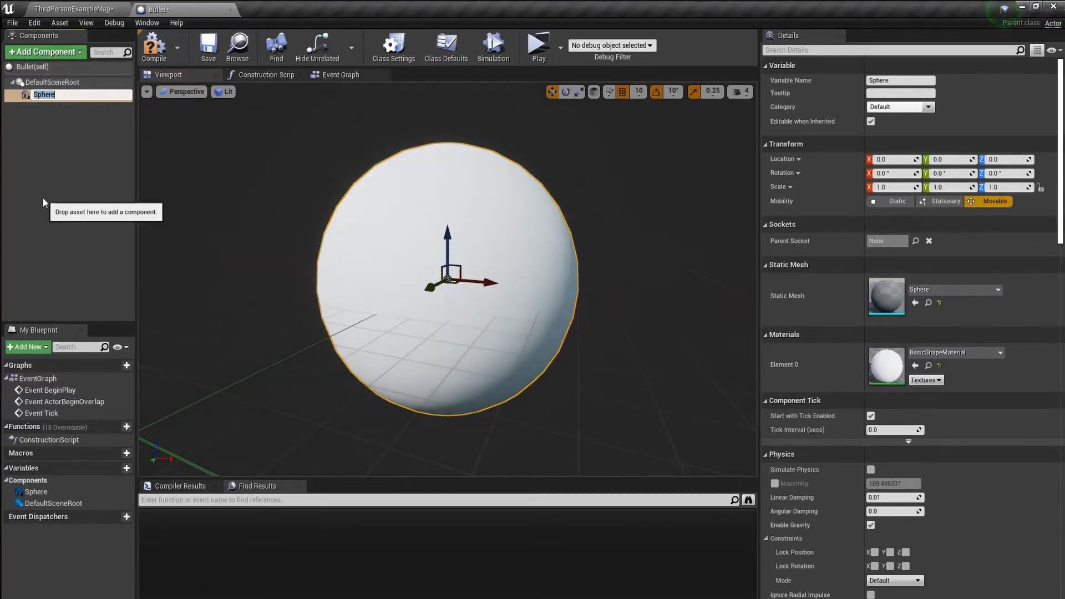
{"action": "key", "text": "Return"}
{"action": "scroll", "coordinate": [266, 261], "scroll_direction": "down", "scroll_amount": 5}
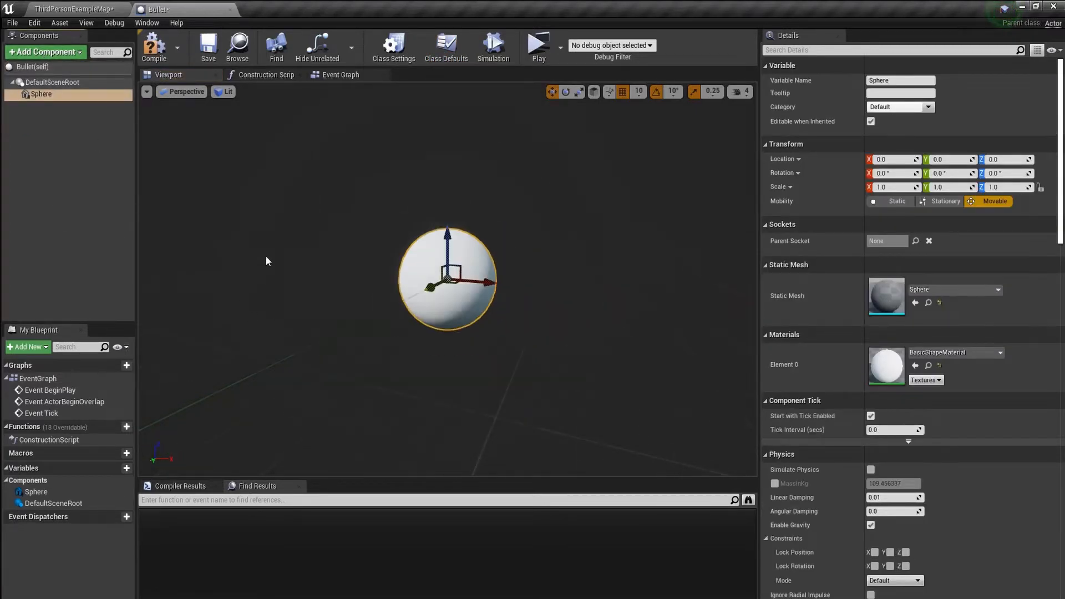
- Set the Sphere component's collision preset to IgnoreOnlyPawn and compile the blueprint
{"action": "left_click", "coordinate": [800, 50]}
{"action": "type", "text": "colli"}
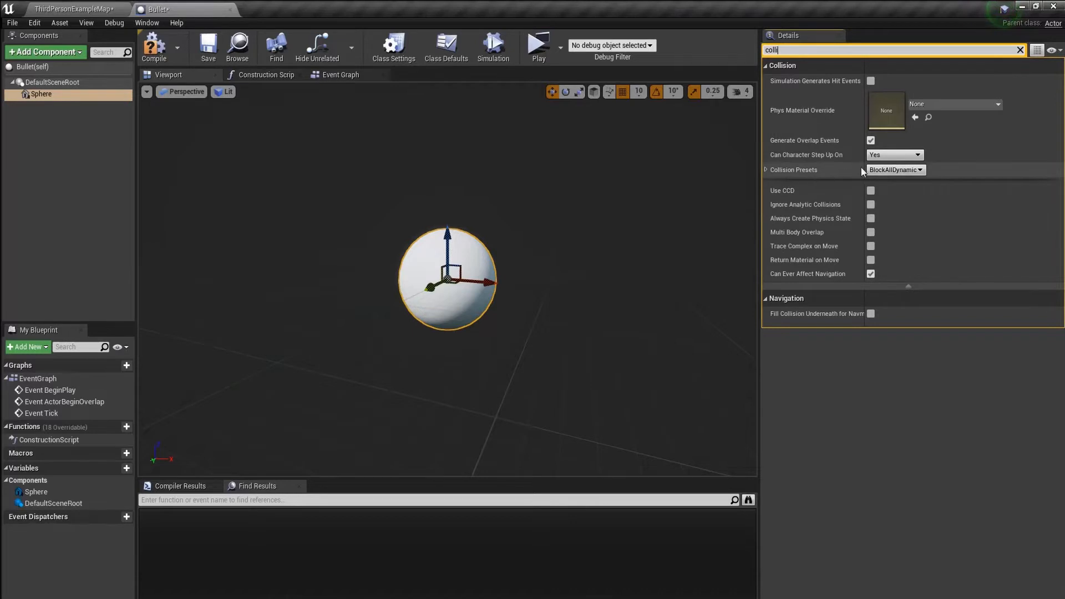
{"action": "left_click", "coordinate": [884, 169]}
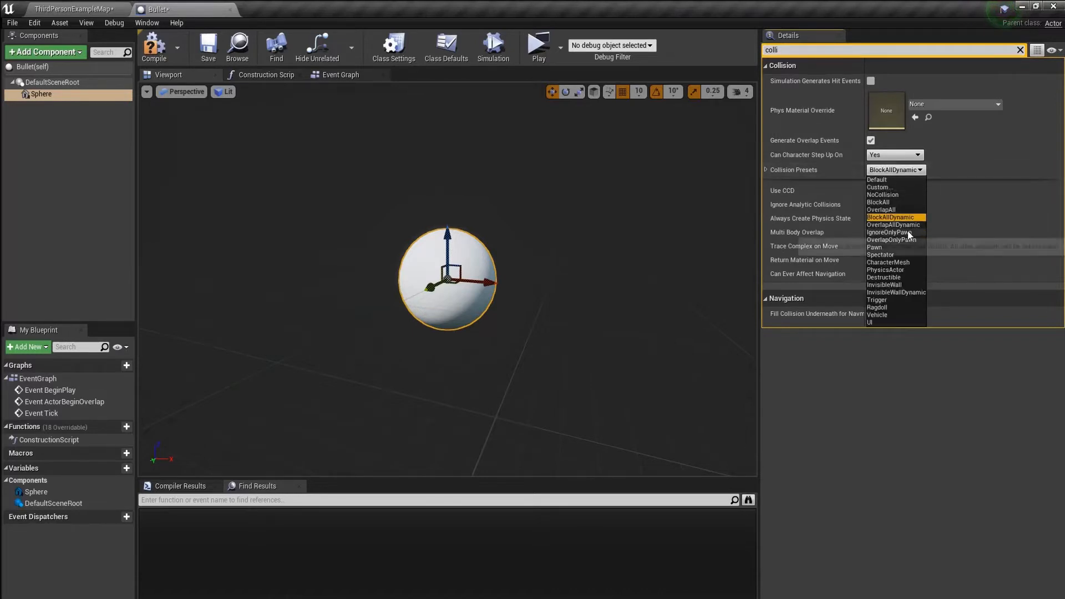
{"action": "left_click", "coordinate": [889, 232]}
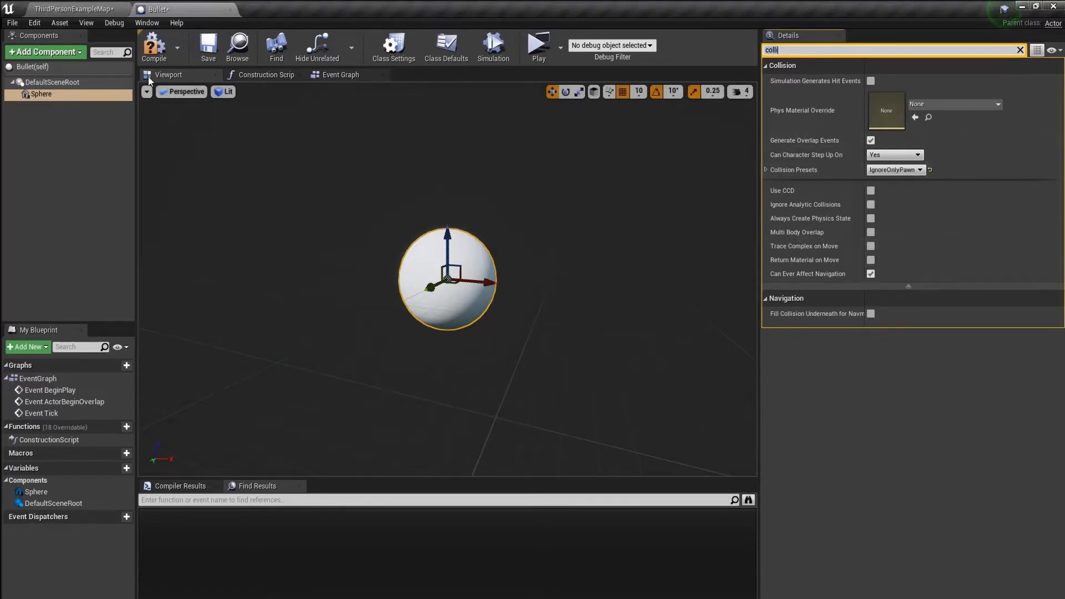
{"action": "left_click", "coordinate": [155, 55]}
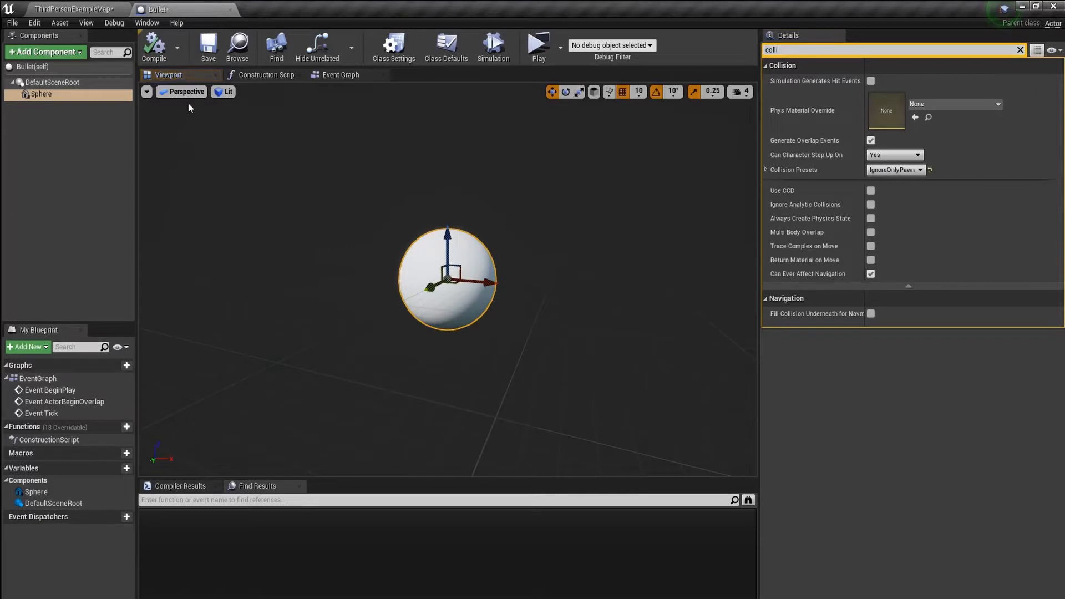
- Add a Projectile Movement component to the Bullet blueprint
{"action": "left_click", "coordinate": [52, 55]}
{"action": "type", "text": "proje"}
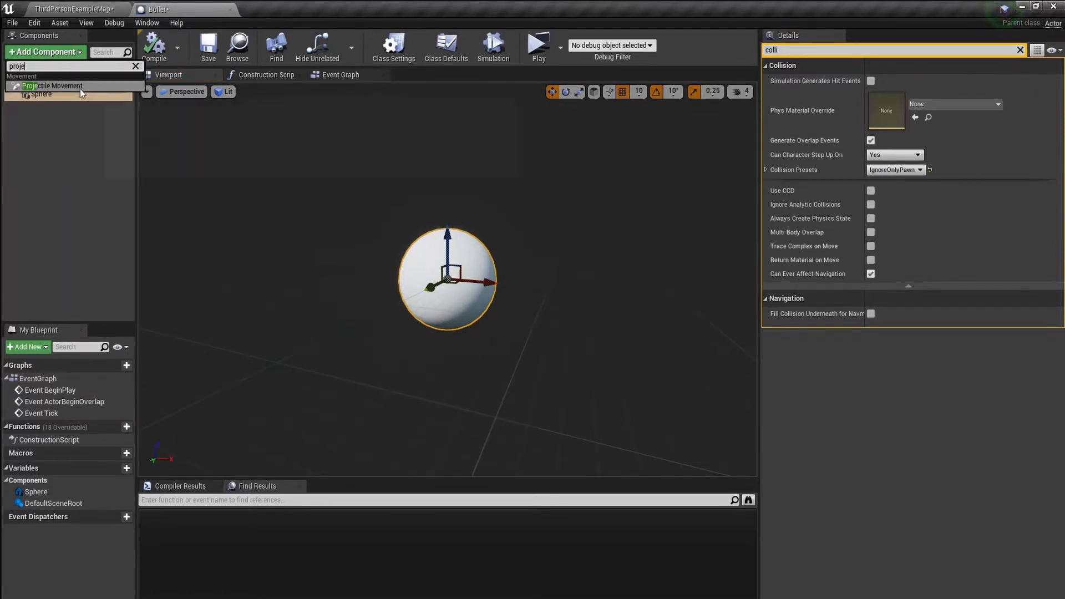
{"action": "left_click", "coordinate": [77, 86]}
{"action": "key", "text": "Return"}
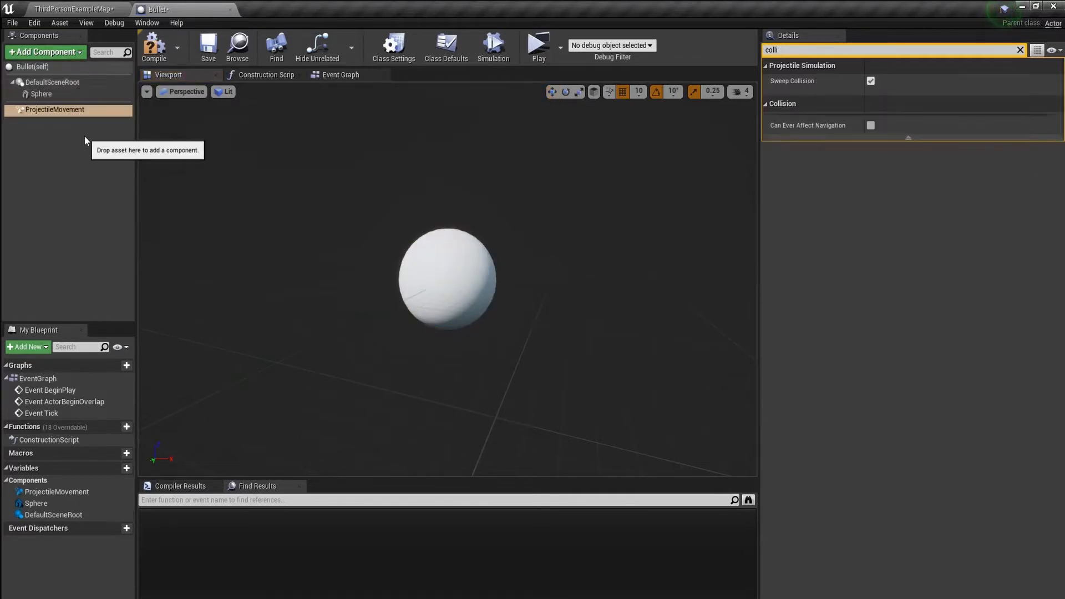
- Set the projectile's initial and max speed to 600 and its gravity scale to 0, compile, and test it in simulation
{"action": "left_click", "coordinate": [1020, 49]}
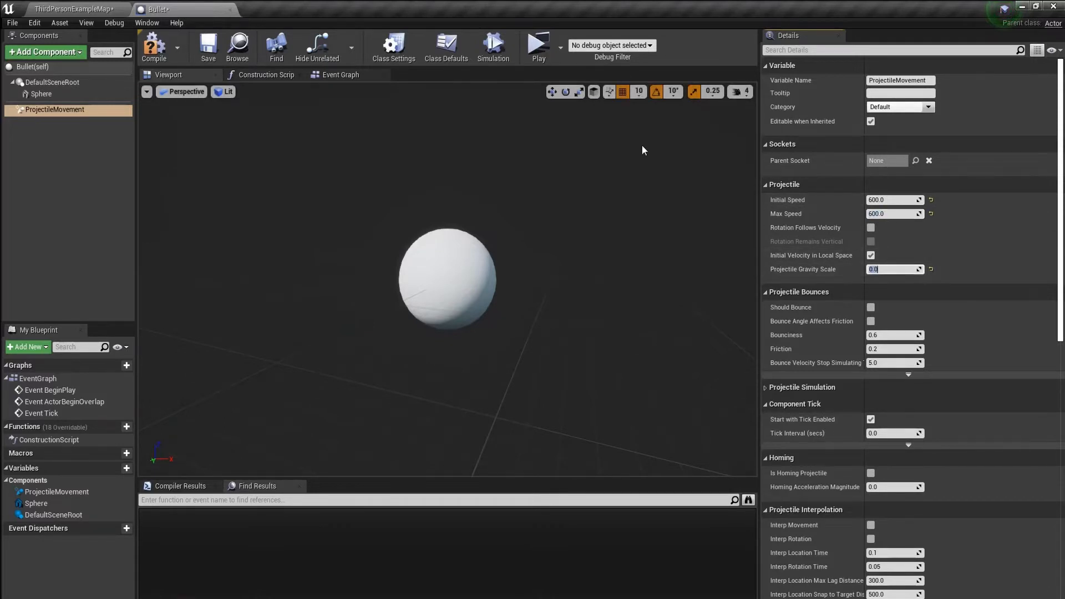
{"action": "left_click", "coordinate": [159, 50]}
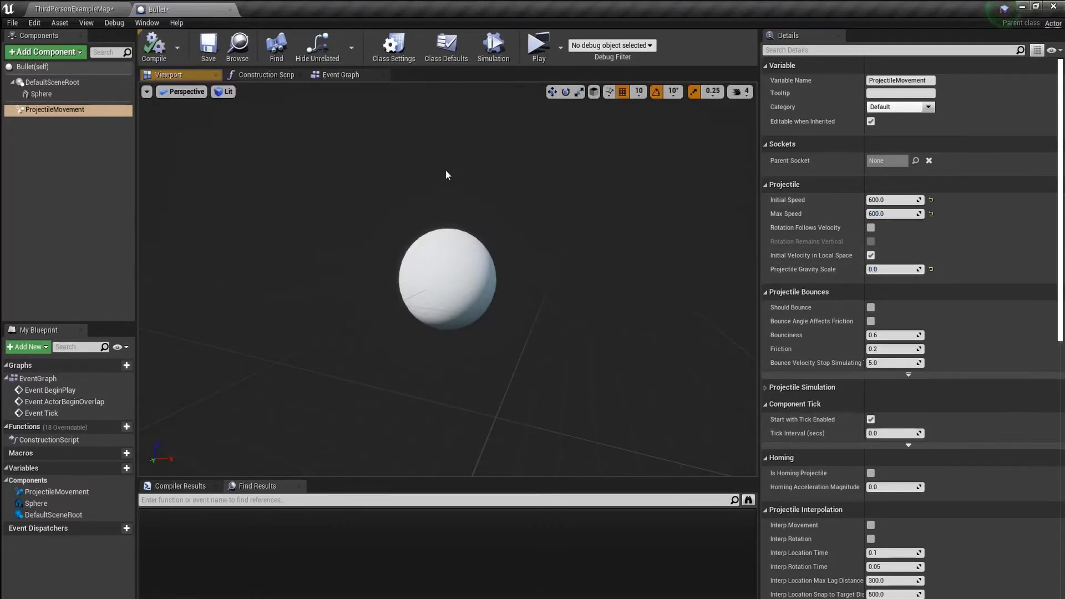
{"action": "left_click", "coordinate": [491, 57]}
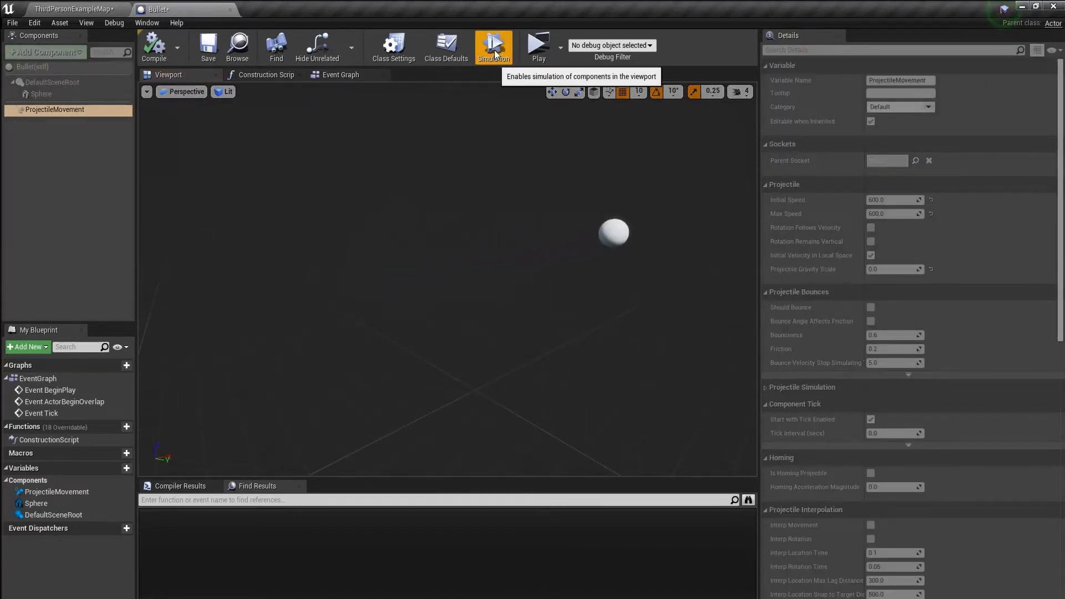
{"action": "left_click", "coordinate": [492, 57]}
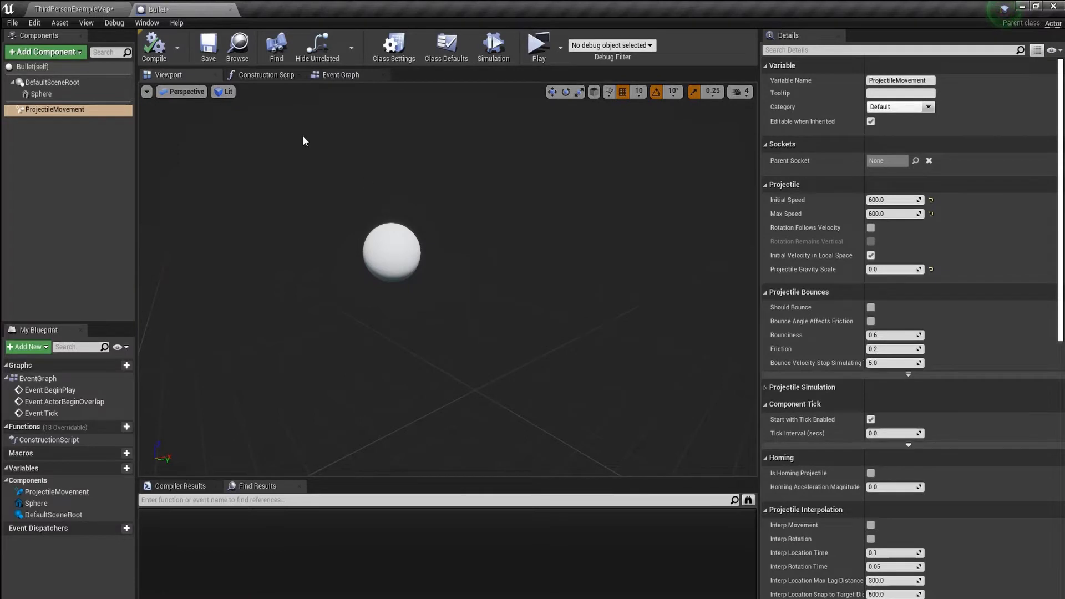
- Set the Bullet actor's Initial Life Span to 1.5 and compile the blueprint
{"action": "left_click", "coordinate": [38, 66]}
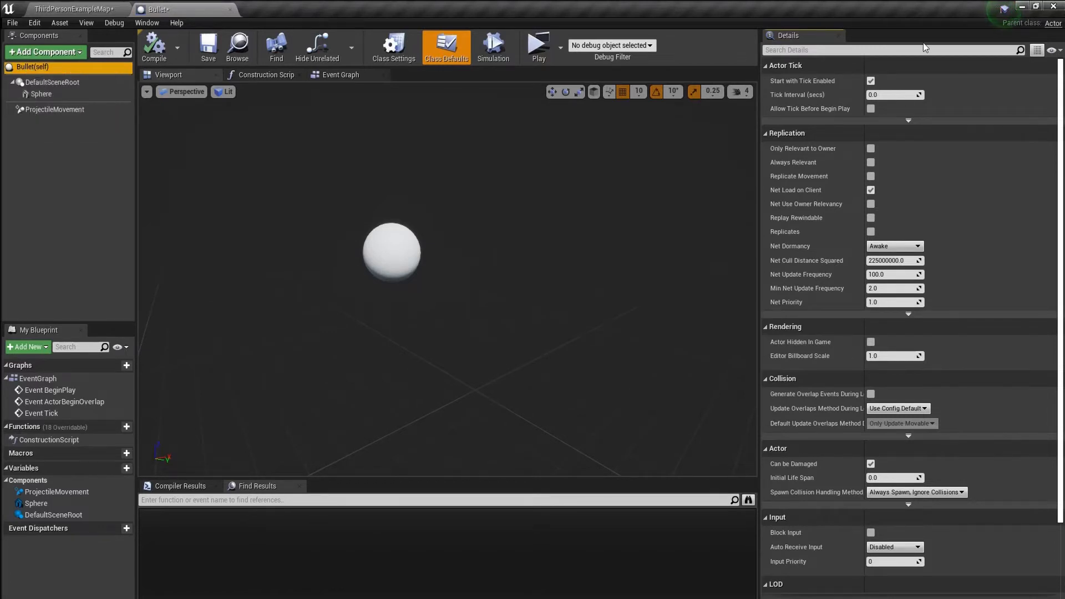
{"action": "left_click", "coordinate": [831, 51]}
{"action": "type", "text": "life"}
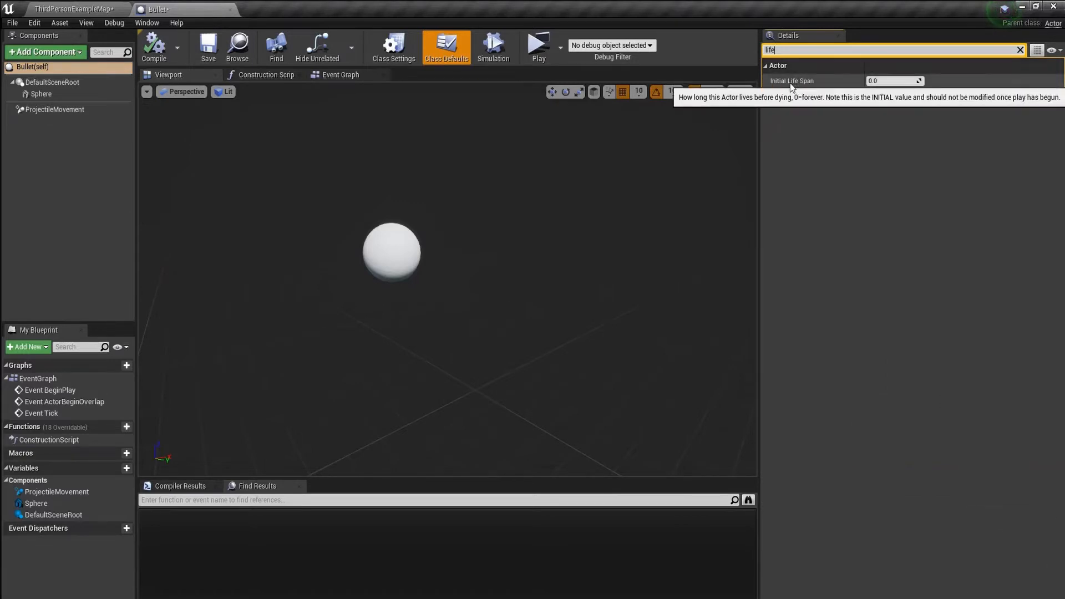
{"action": "left_click", "coordinate": [875, 81]}
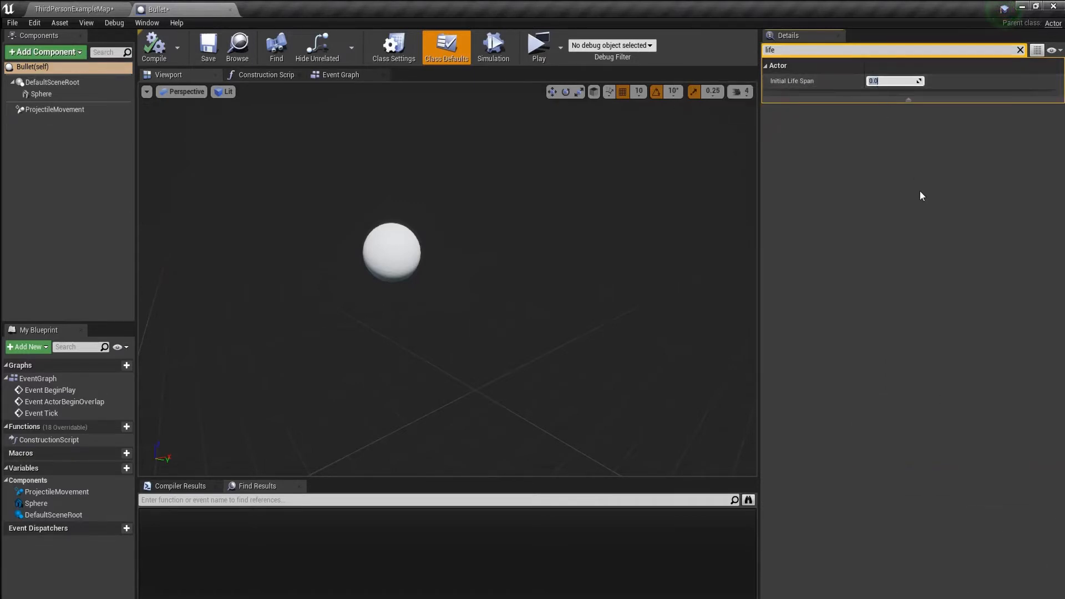
{"action": "type", "text": "1.5"}
{"action": "key", "text": "Return"}
{"action": "left_click", "coordinate": [154, 50]}
- Run the viewport simulation to check the bullet's flight with its limited life span, and stop it
{"action": "left_click_drag", "start_coordinate": [520, 207], "coordinate": [540, 237]}
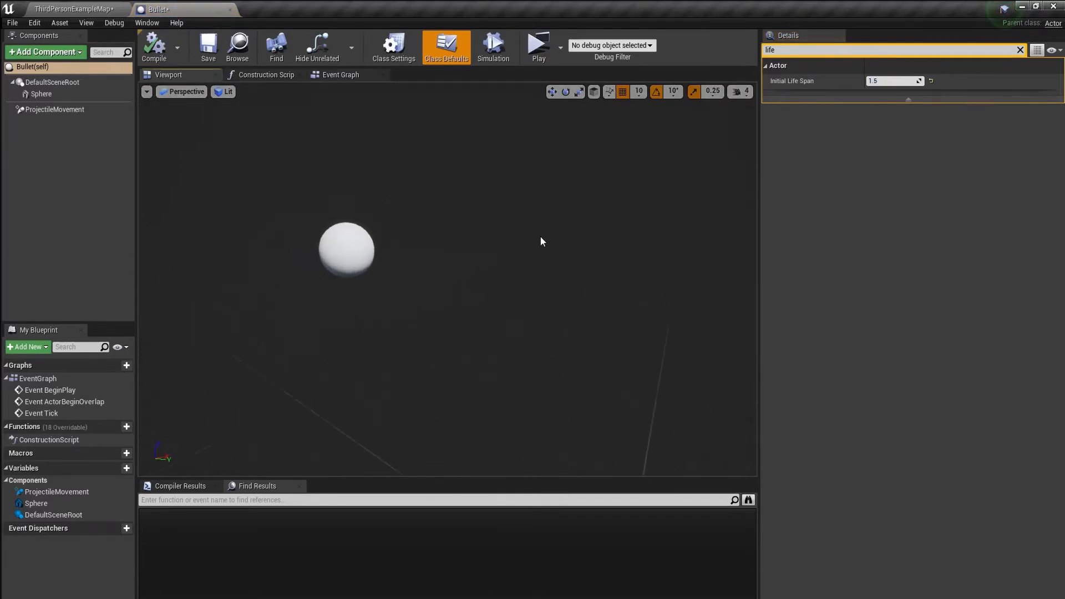
{"action": "left_click", "coordinate": [498, 53]}
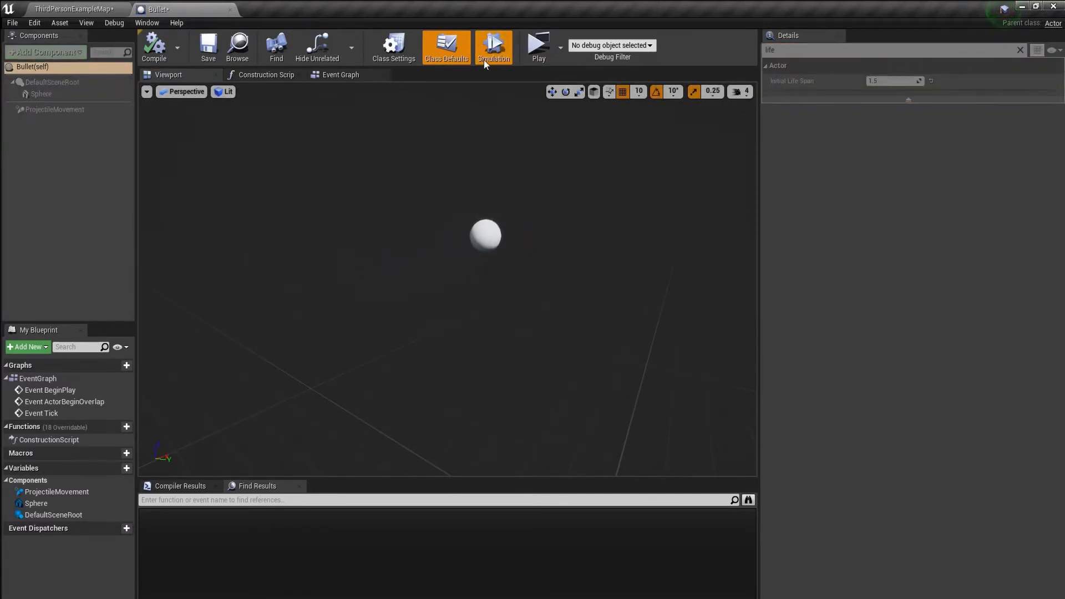
{"action": "left_click", "coordinate": [496, 49]}
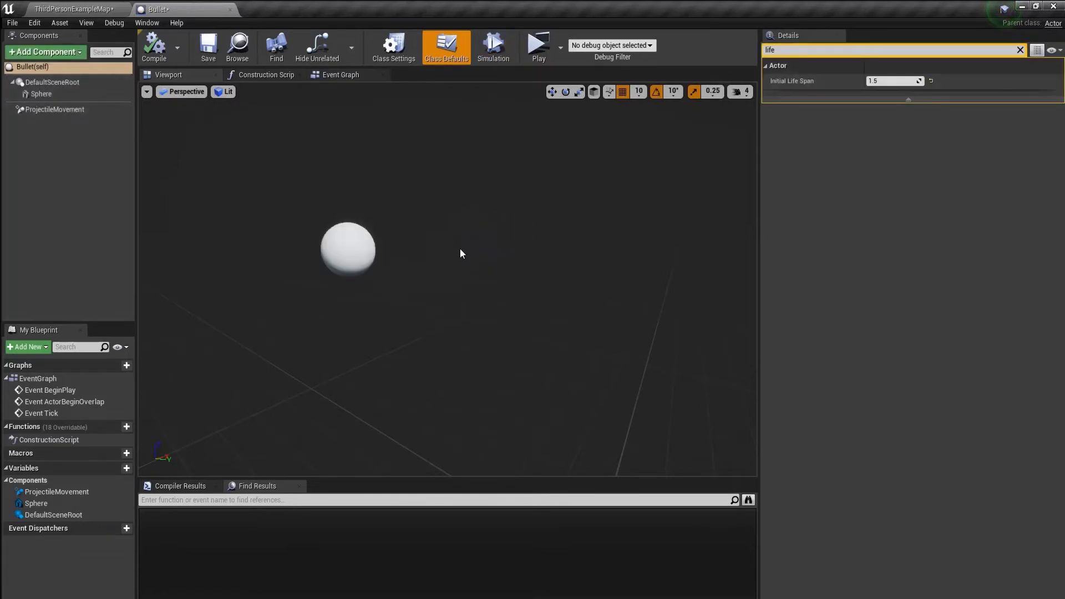
- Close the Bullet blueprint and open ThirdPersonCharacter from ThirdPersonBP/Blueprints at an empty area of its event graph
{"action": "left_click", "coordinate": [229, 10]}
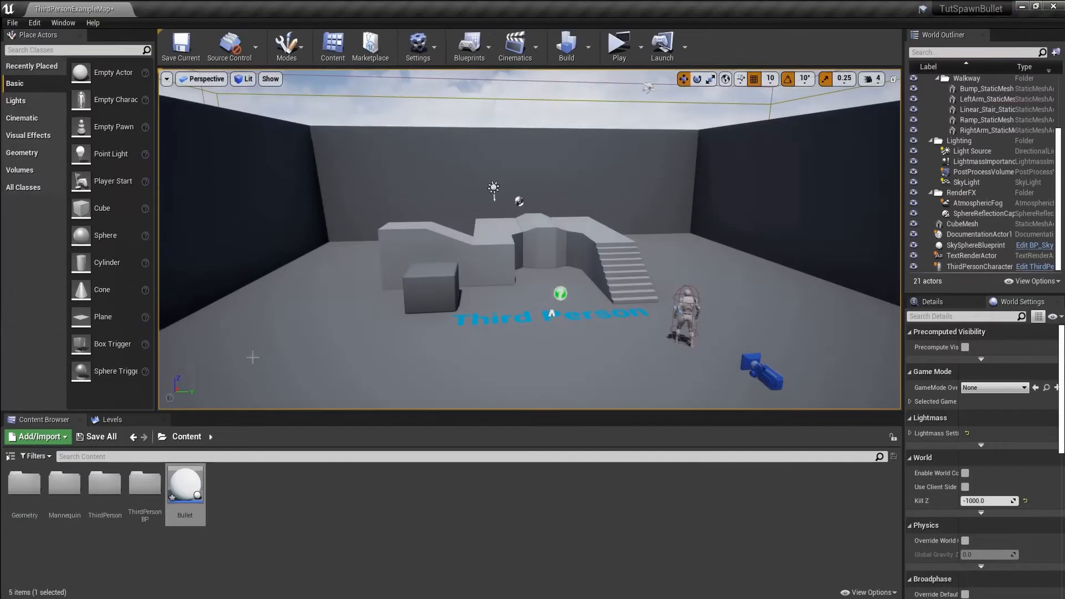
{"action": "double_click", "coordinate": [144, 484]}
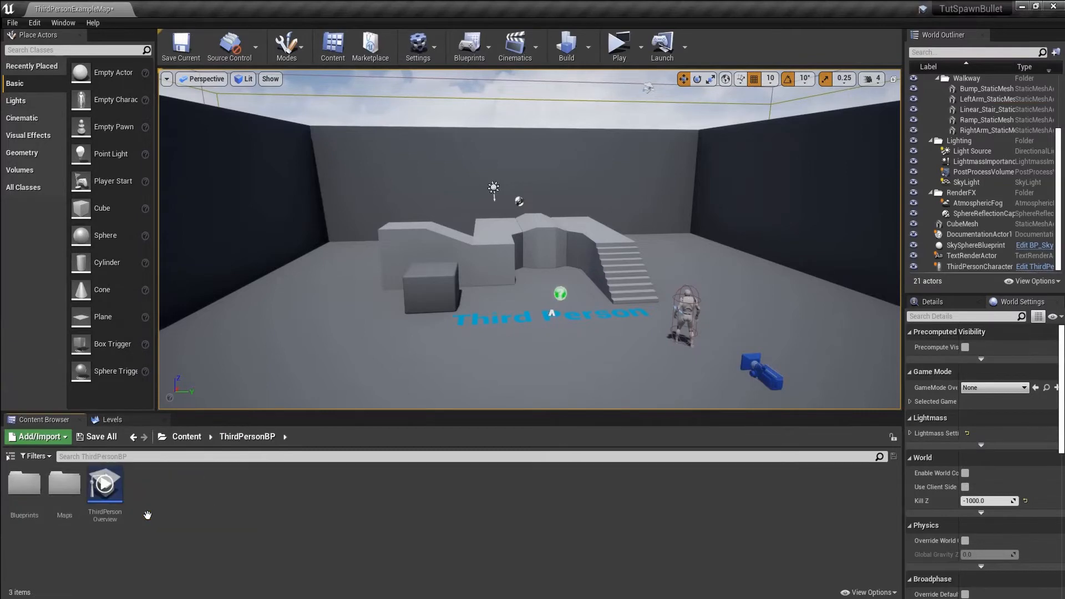
{"action": "double_click", "coordinate": [24, 485]}
{"action": "double_click", "coordinate": [33, 516]}
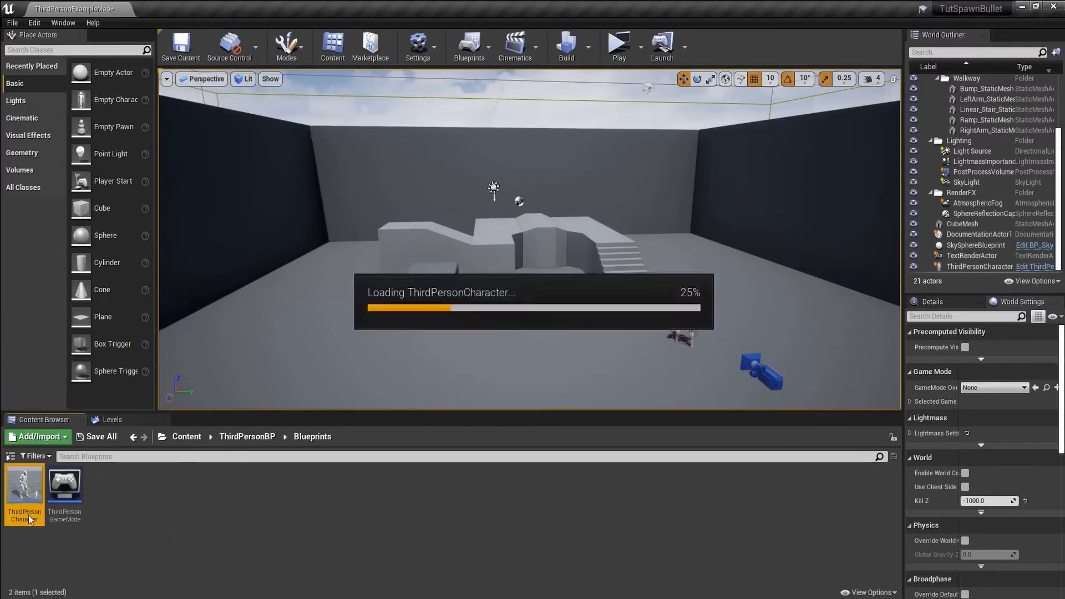
{"action": "right_click_drag", "start_coordinate": [301, 208], "coordinate": [357, 241]}
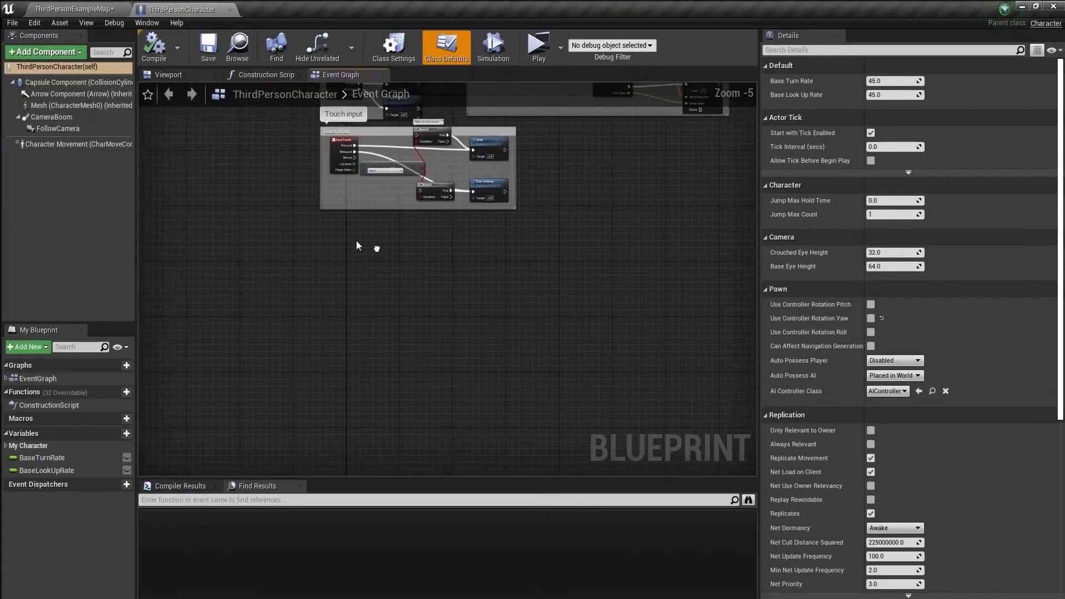
- Add an Arrow component to the third-person character and name it spawn_bullet_transform
{"action": "left_click", "coordinate": [162, 76]}
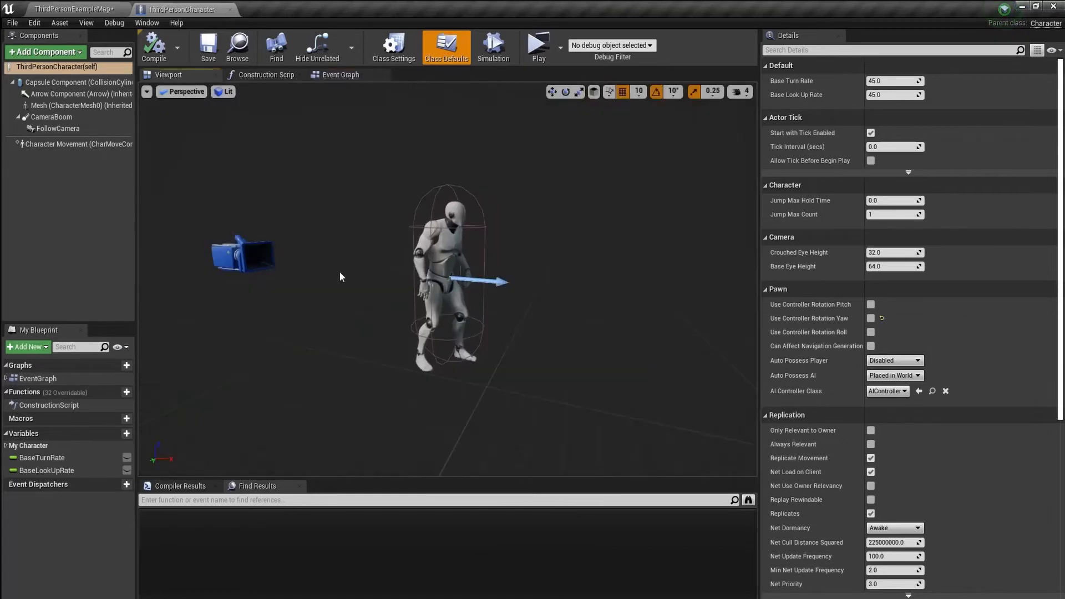
{"action": "left_click", "coordinate": [71, 54]}
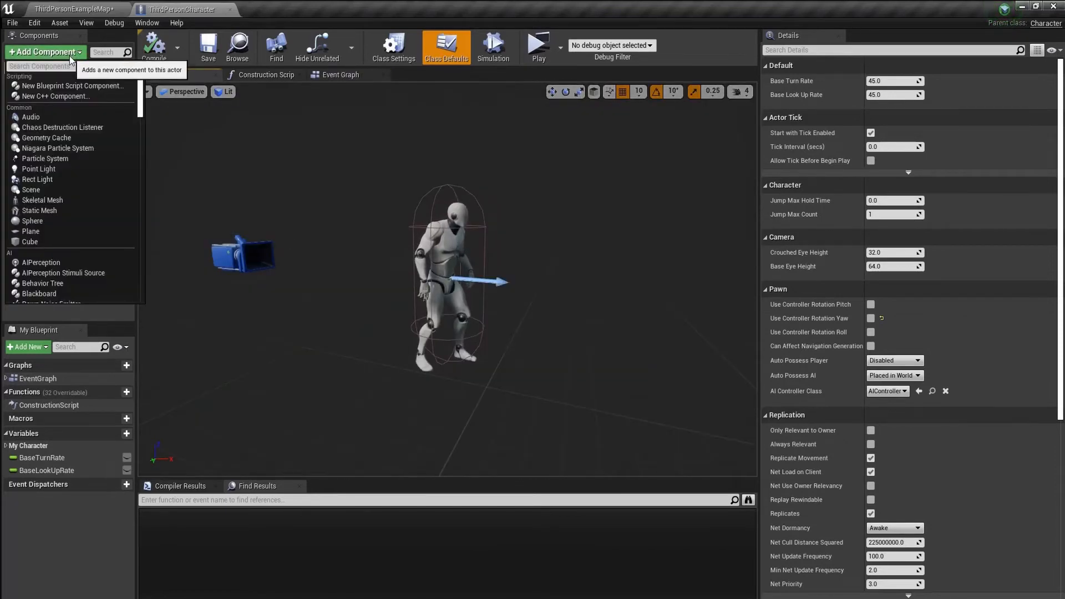
{"action": "type", "text": "arro"}
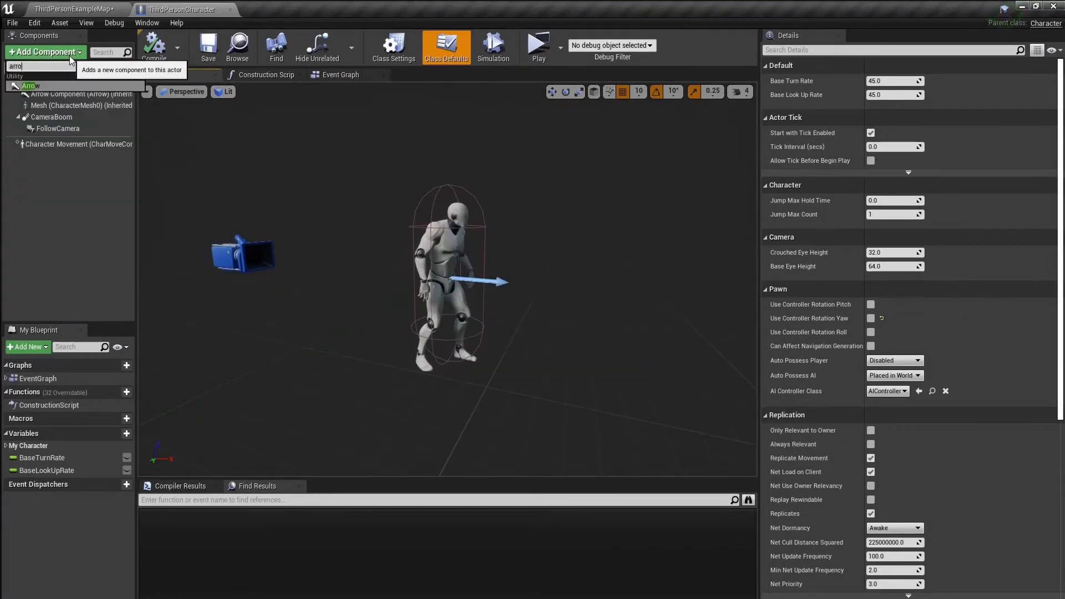
{"action": "key", "text": "Return"}
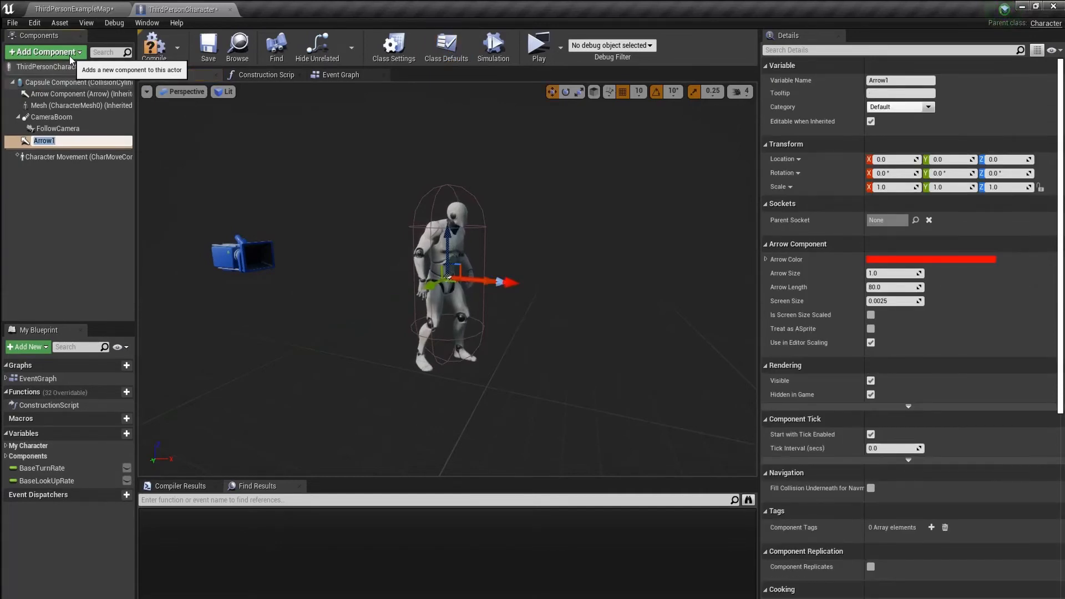
{"action": "type", "text": "spawn_b"}
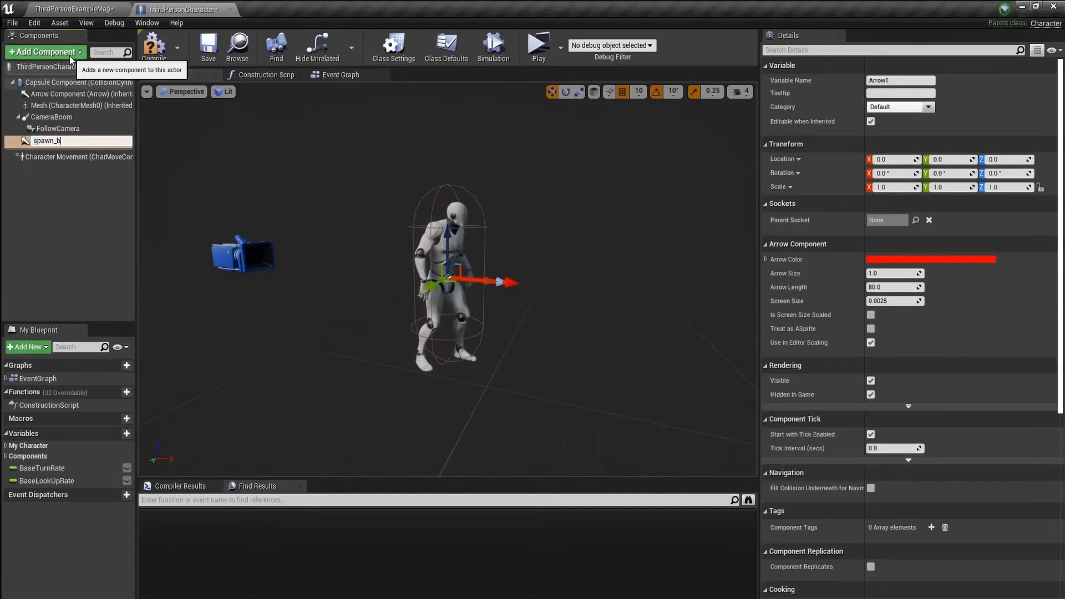
{"action": "type", "text": "ullet_"}
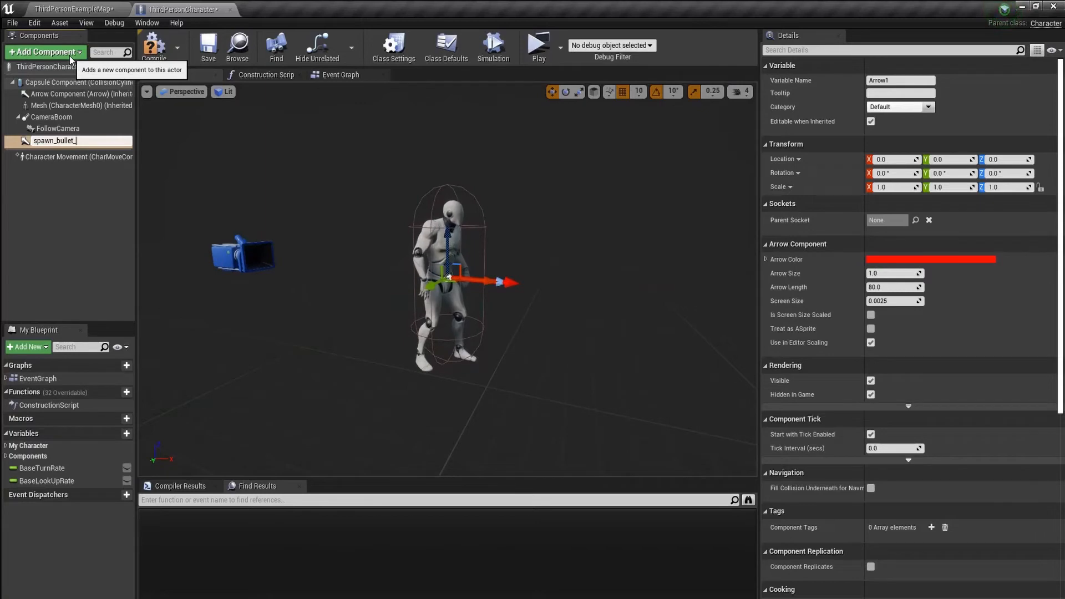
{"action": "type", "text": "transform"}
{"action": "key", "text": "Return"}
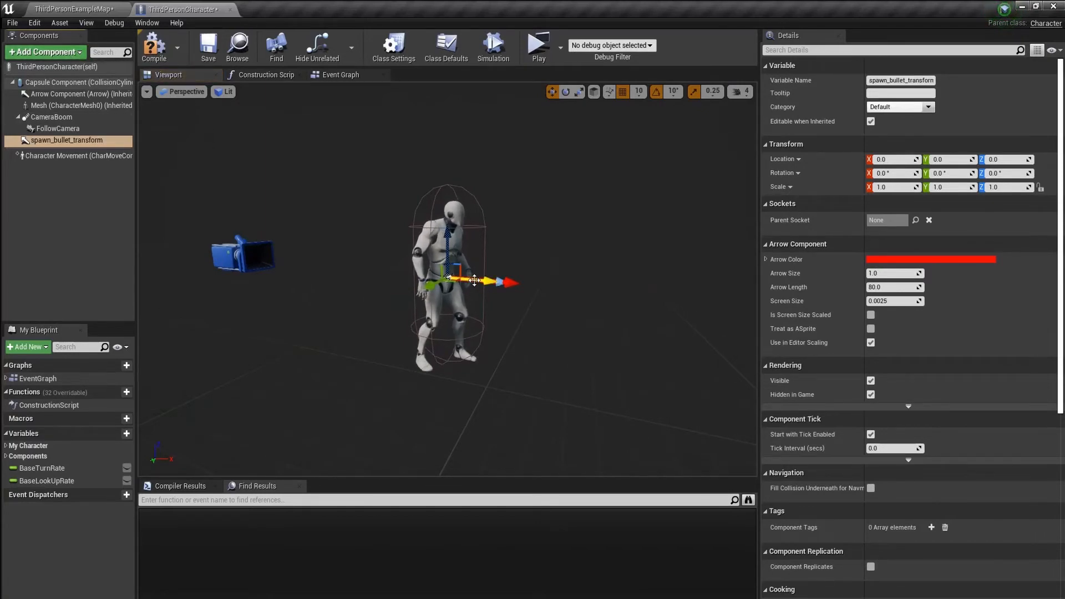
- Move the spawn_bullet_transform arrow in front of the character's head to location X 60, Z 70, and compile the blueprint
{"action": "left_click_drag", "start_coordinate": [480, 281], "coordinate": [539, 285]}
{"action": "left_click_drag", "start_coordinate": [523, 367], "coordinate": [554, 337]}
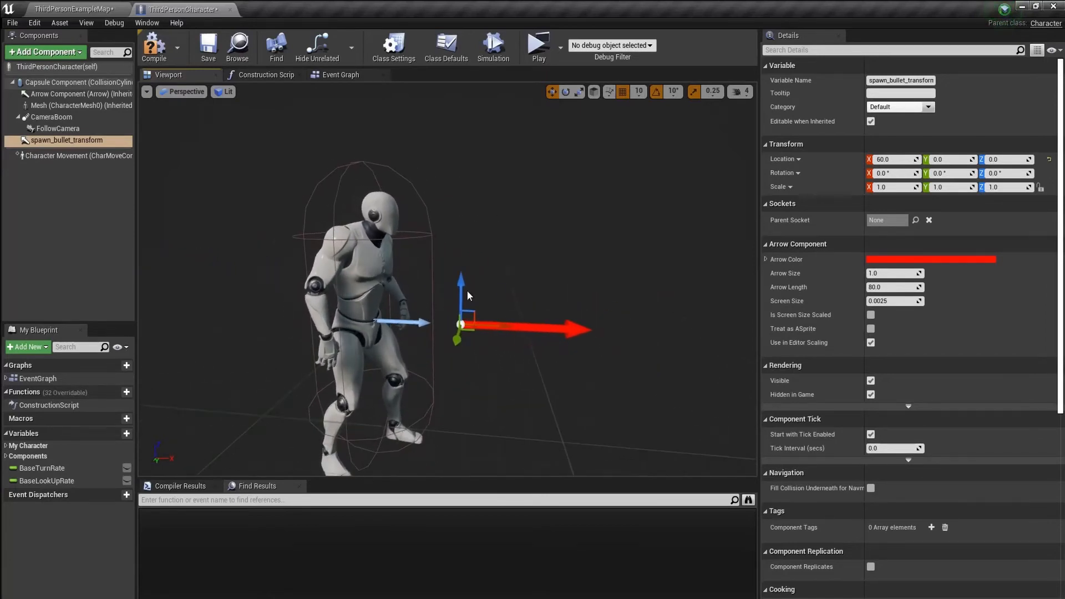
{"action": "left_click_drag", "start_coordinate": [461, 280], "coordinate": [462, 160]}
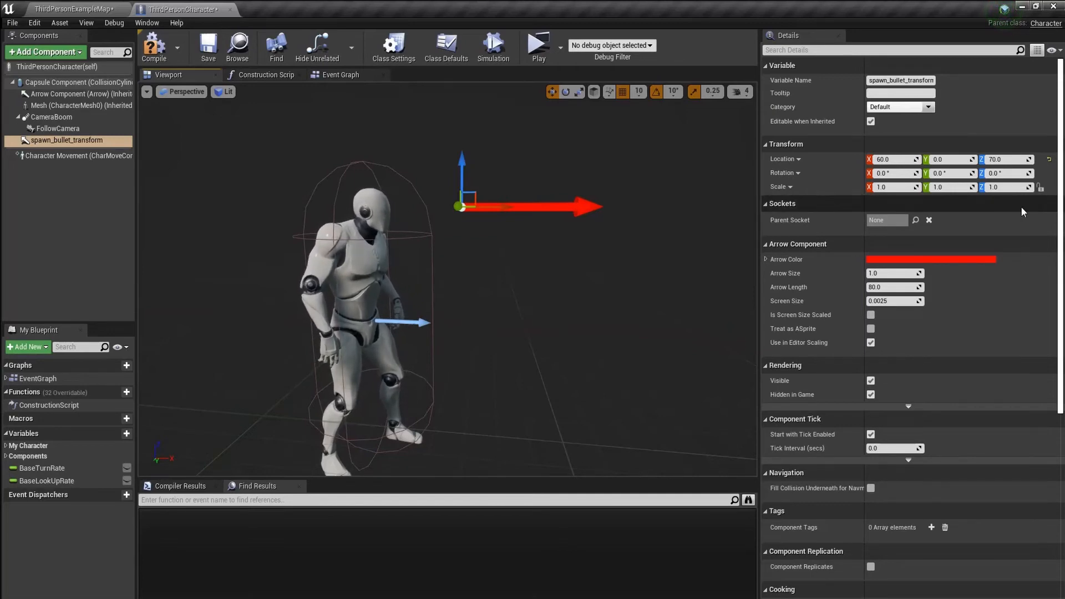
{"action": "left_click", "coordinate": [156, 49]}
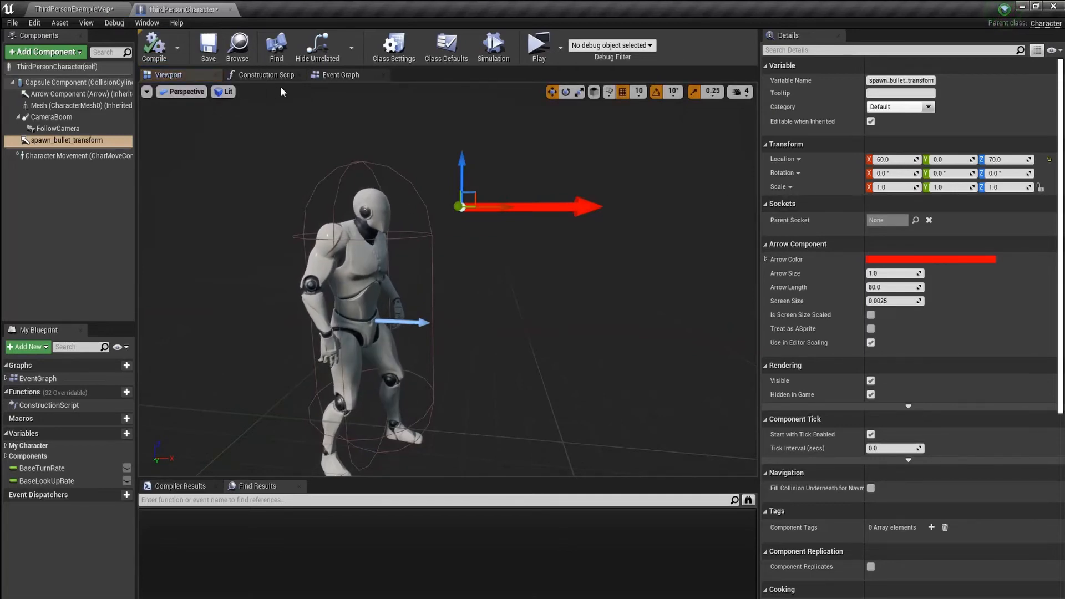
- Add the Fire input action event to an empty area of the event graph below the touch input nodes
{"action": "left_click", "coordinate": [341, 74]}
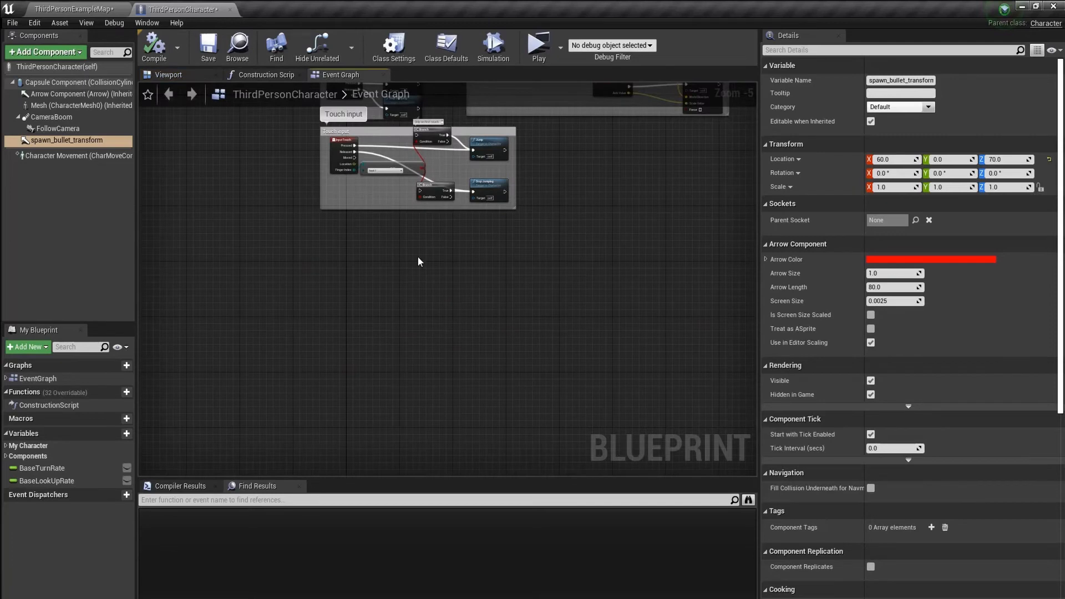
{"action": "right_click", "coordinate": [340, 240]}
{"action": "type", "text": "f"}
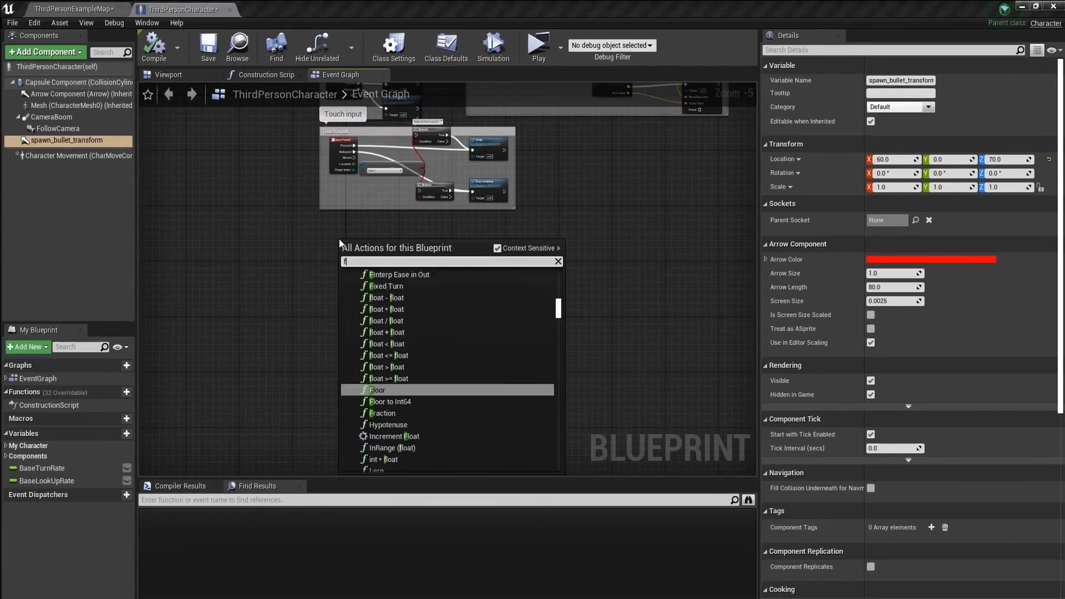
{"action": "type", "text": "ire"}
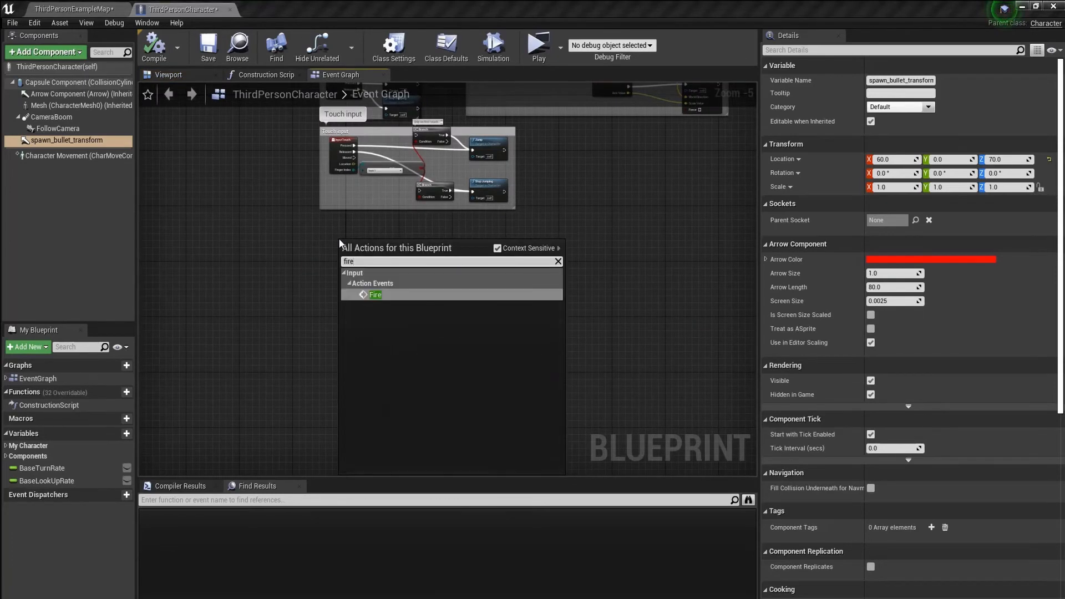
{"action": "left_click", "coordinate": [379, 299]}
{"action": "scroll", "coordinate": [383, 296], "scroll_direction": "up", "scroll_amount": 2}
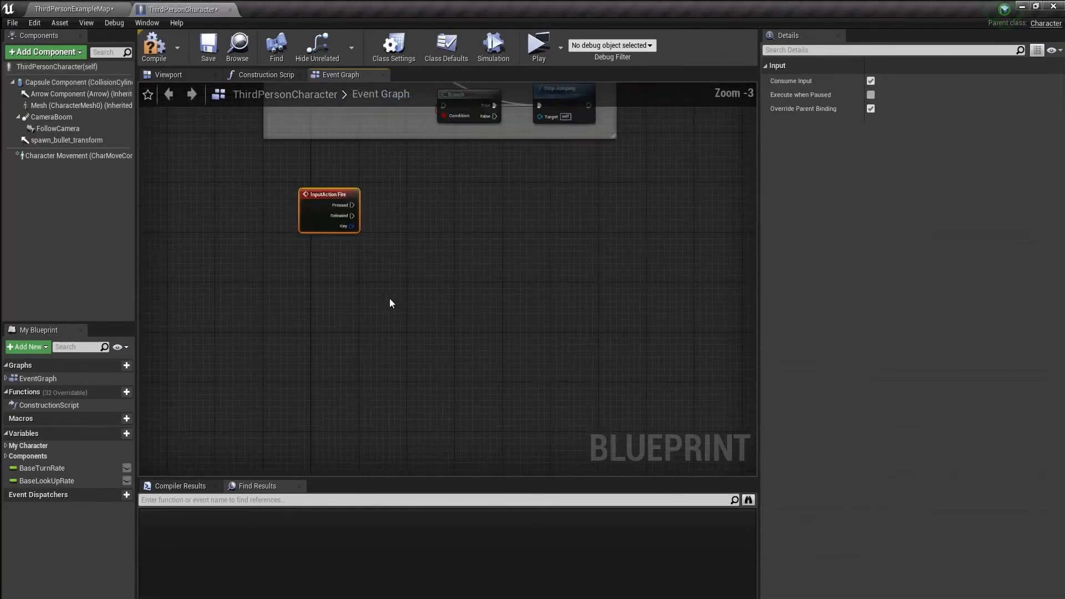
- Connect a Spawn Actor from Class node to the Fire event's Pressed output and set its class to Bullet
{"action": "scroll", "coordinate": [377, 275], "scroll_direction": "up", "scroll_amount": 1}
{"action": "left_click_drag", "start_coordinate": [401, 190], "coordinate": [421, 191]}
{"action": "type", "text": "spa"}
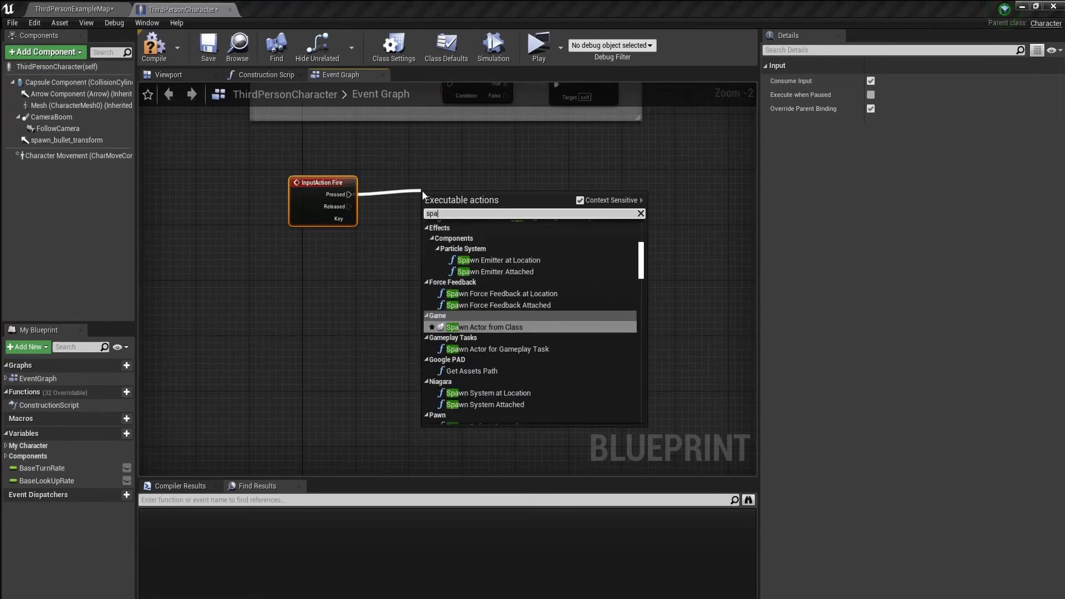
{"action": "type", "text": "wn actor from cla"}
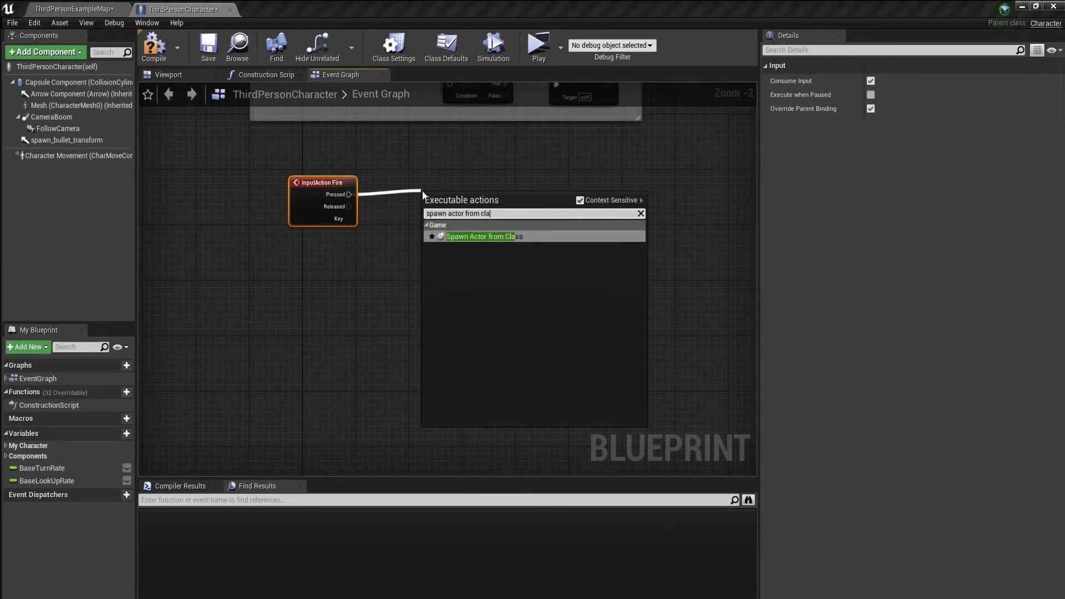
{"action": "key", "text": "Return"}
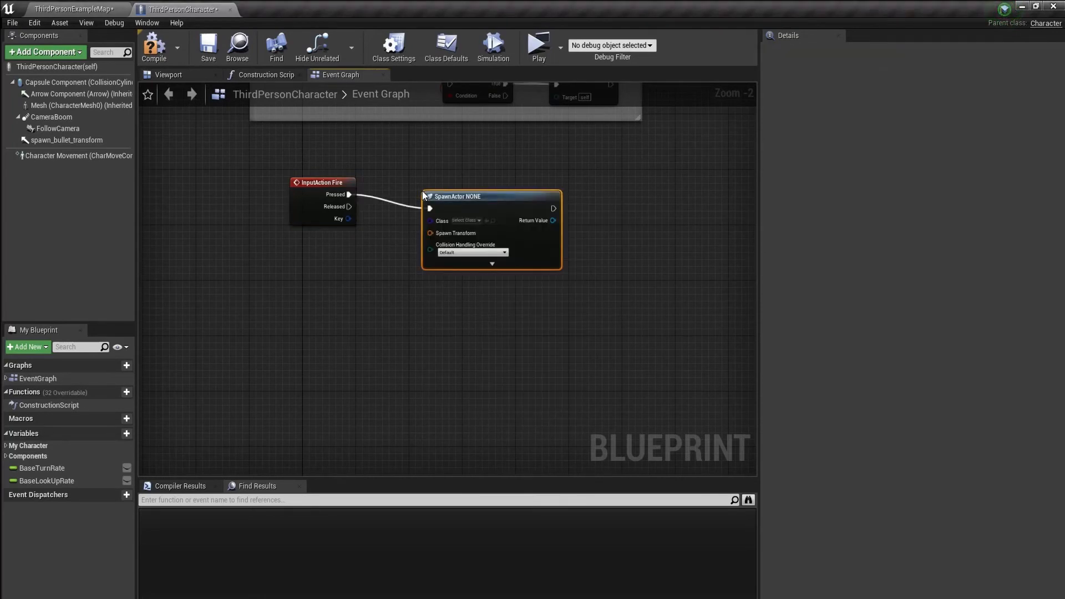
{"action": "left_click_drag", "start_coordinate": [461, 208], "coordinate": [527, 195]}
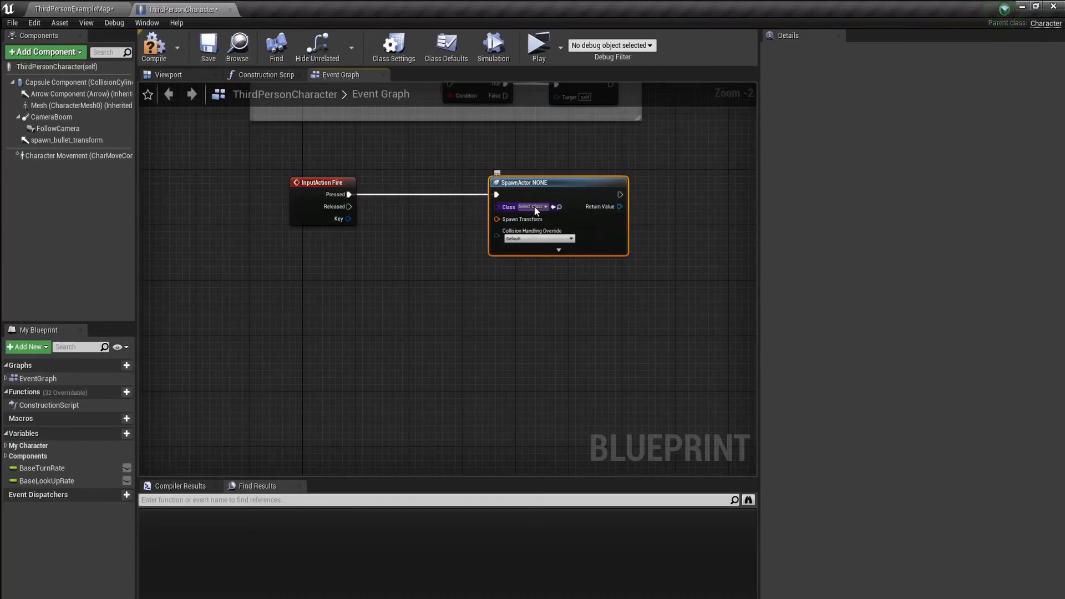
{"action": "left_click", "coordinate": [534, 206]}
{"action": "type", "text": "bulle"}
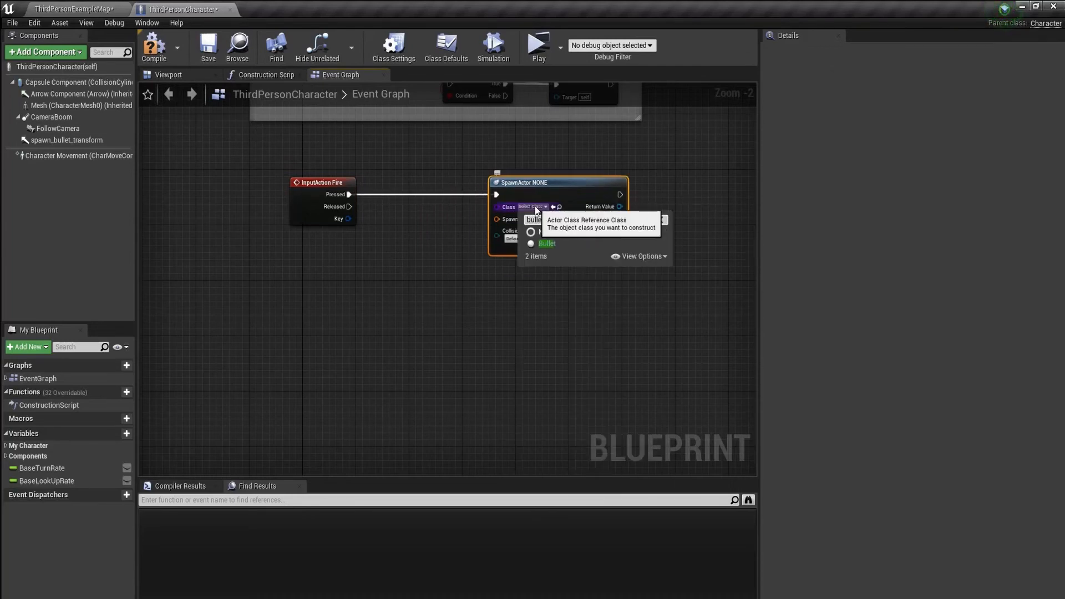
{"action": "left_click", "coordinate": [555, 248]}
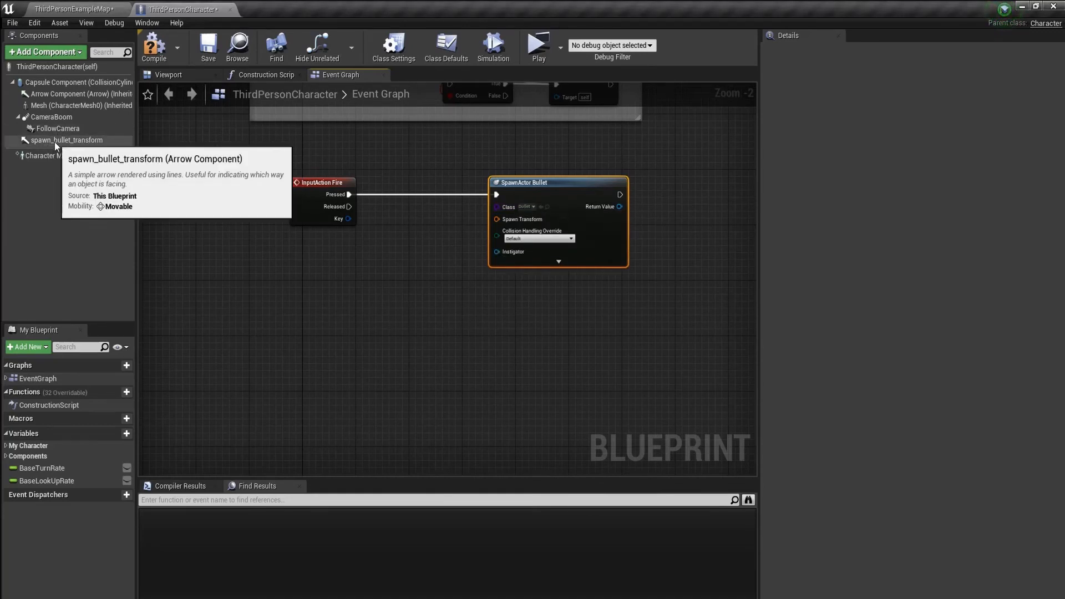
- Feed spawn_bullet_transform's GetWorldTransform result into the SpawnActor node's Spawn Transform, then compile and save the blueprint
{"action": "left_click_drag", "start_coordinate": [56, 141], "coordinate": [303, 275]}
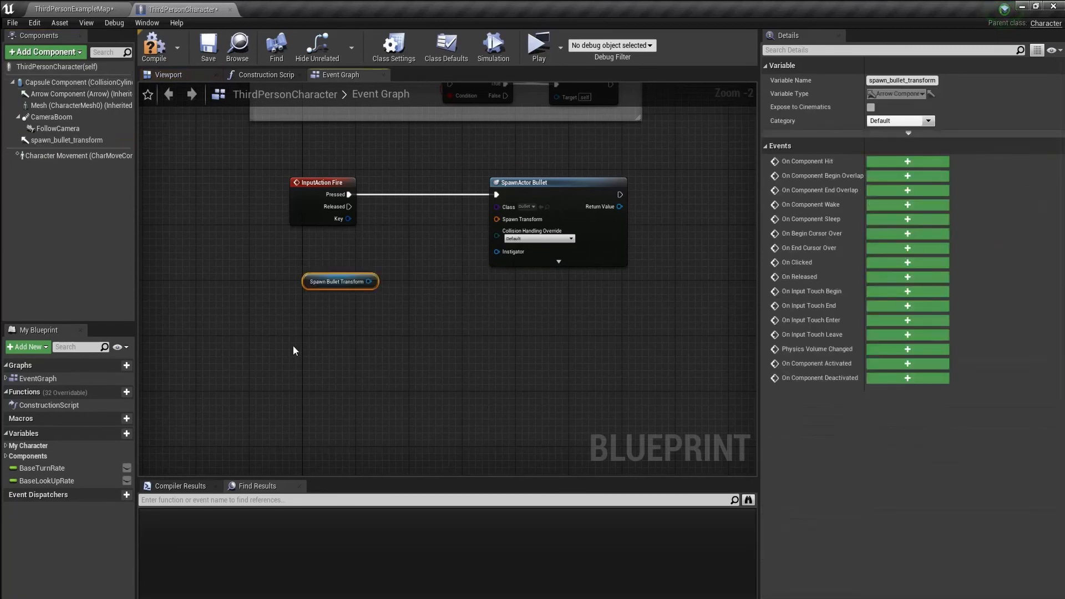
{"action": "left_click_drag", "start_coordinate": [370, 281], "coordinate": [414, 273]}
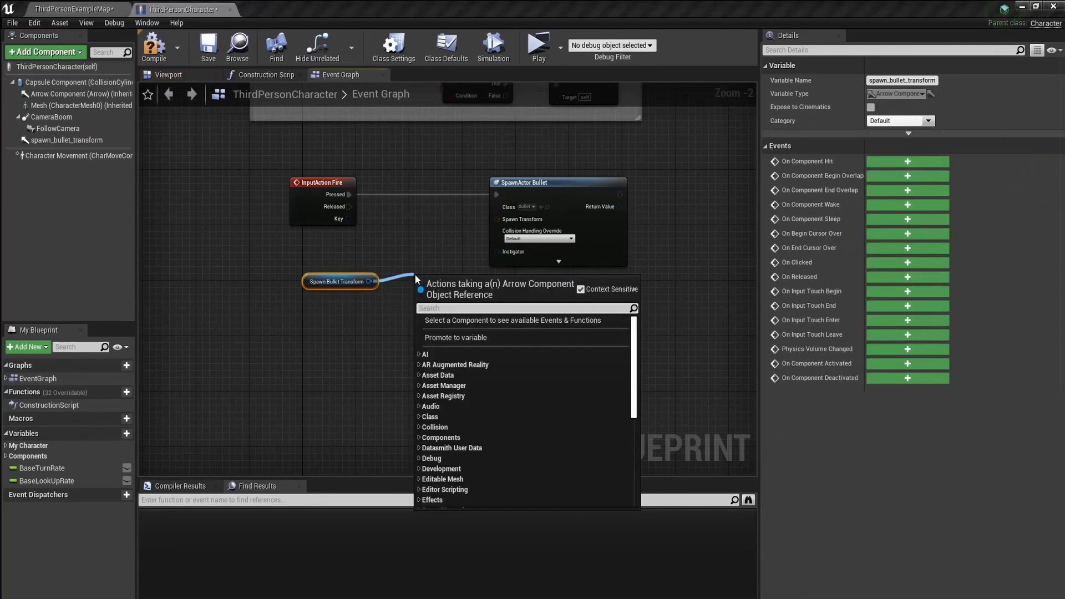
{"action": "type", "text": "get world trans"}
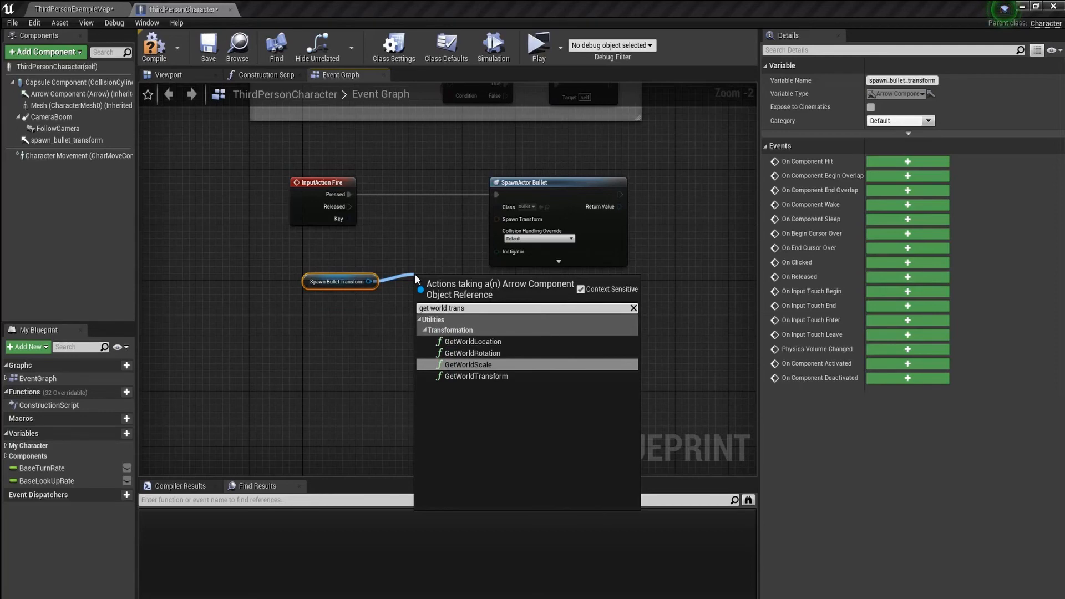
{"action": "key", "text": "Down"}
{"action": "key", "text": "Return"}
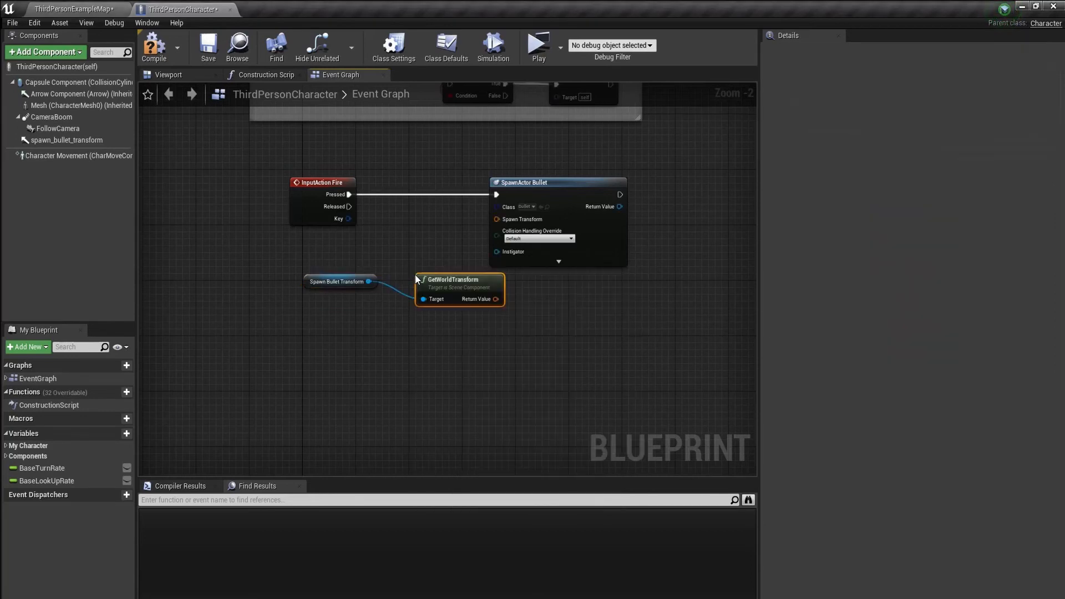
{"action": "left_click_drag", "start_coordinate": [493, 299], "coordinate": [497, 219]}
{"action": "left_click_drag", "start_coordinate": [593, 229], "coordinate": [633, 229]}
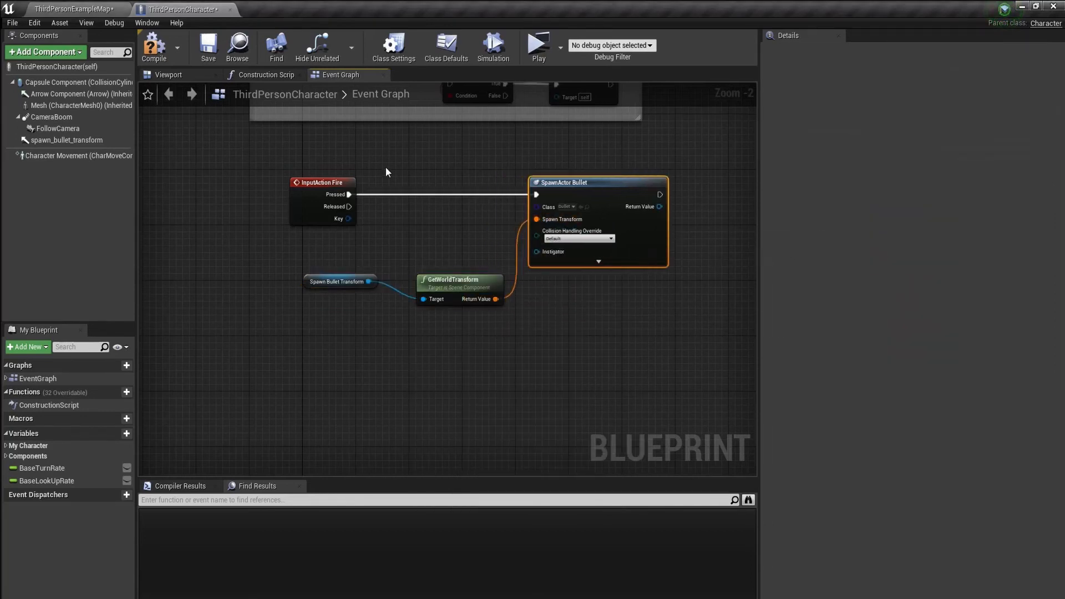
{"action": "left_click", "coordinate": [147, 53]}
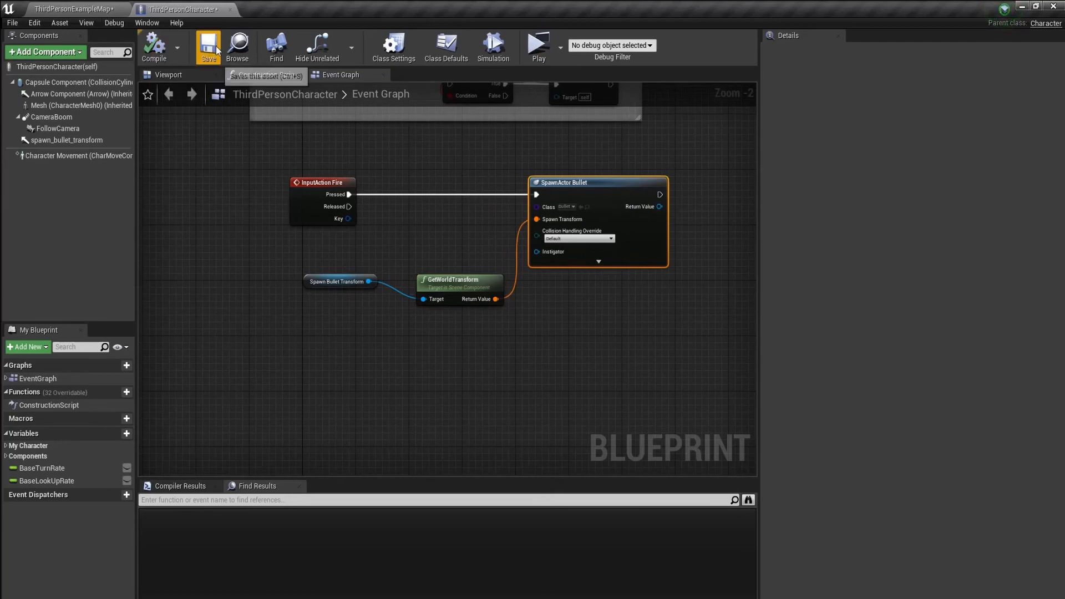
- Play the ThirdPersonExampleMap level and fire several bullets from the character to test the spawning
{"action": "left_click", "coordinate": [103, 6]}
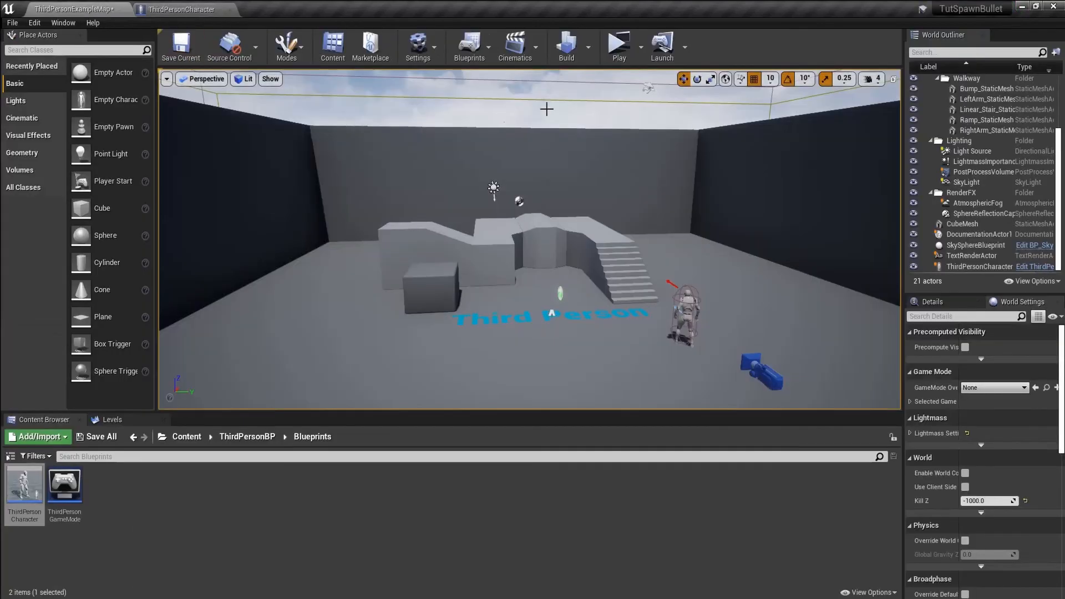
{"action": "left_click", "coordinate": [620, 48]}
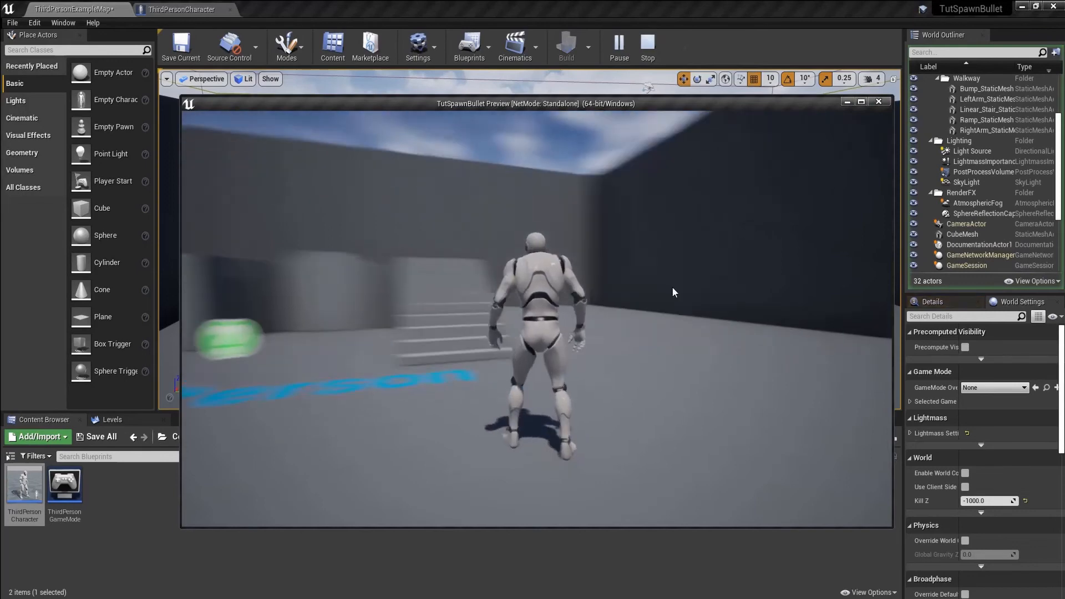
{"action": "left_click", "coordinate": [692, 297]}
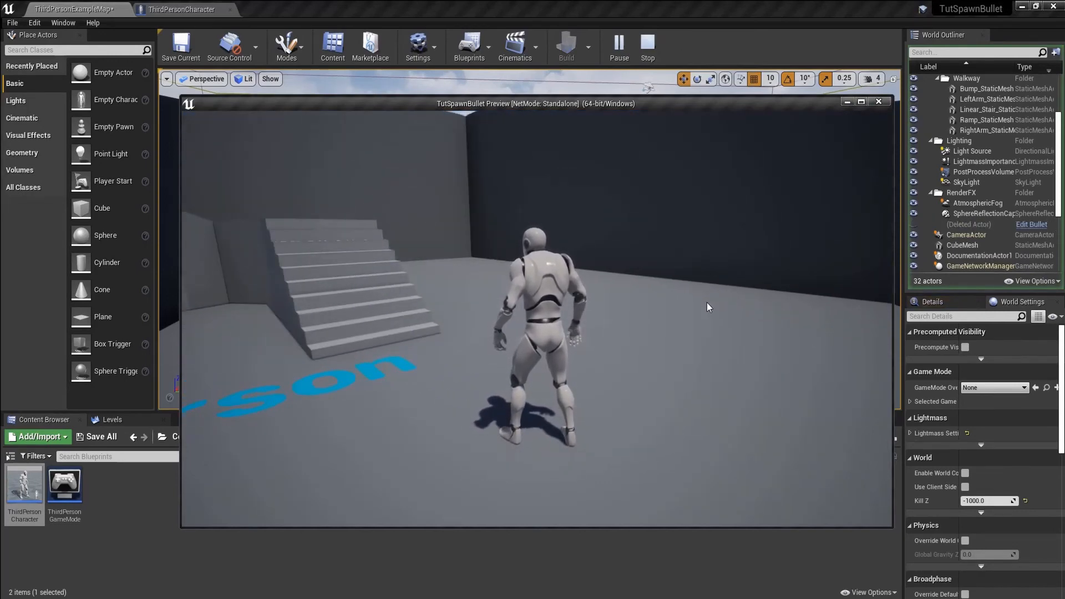
{"action": "left_click", "coordinate": [662, 313]}
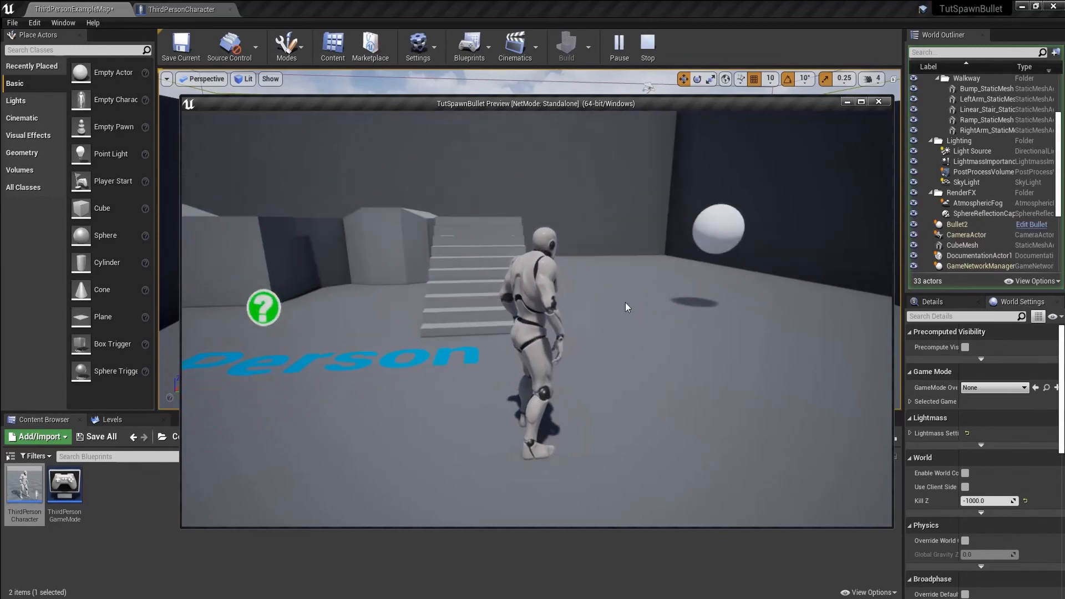
{"action": "left_click", "coordinate": [653, 311]}
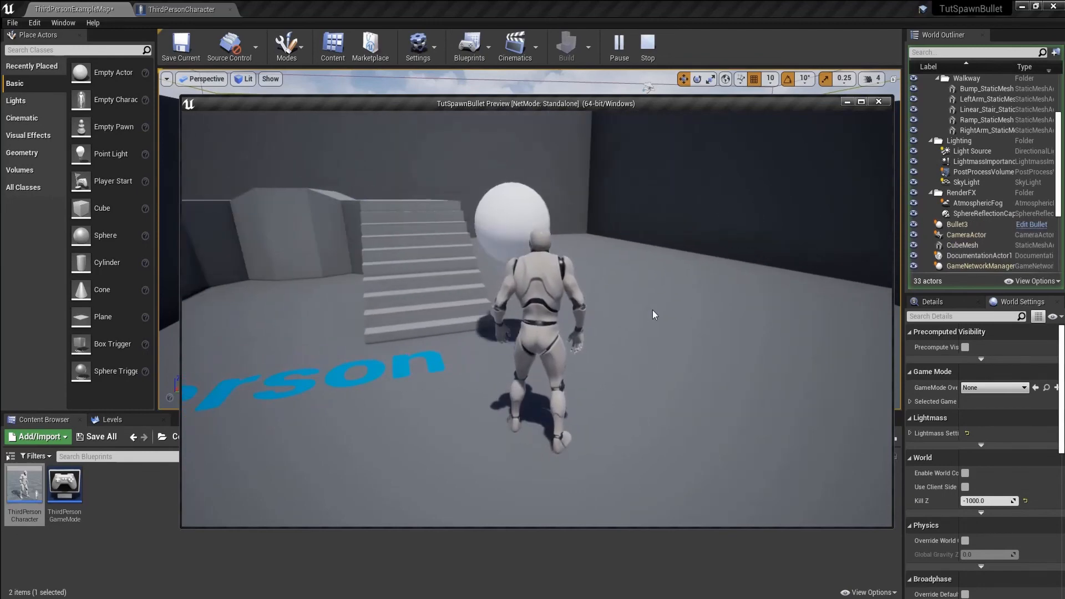
{"action": "left_click", "coordinate": [697, 313]}
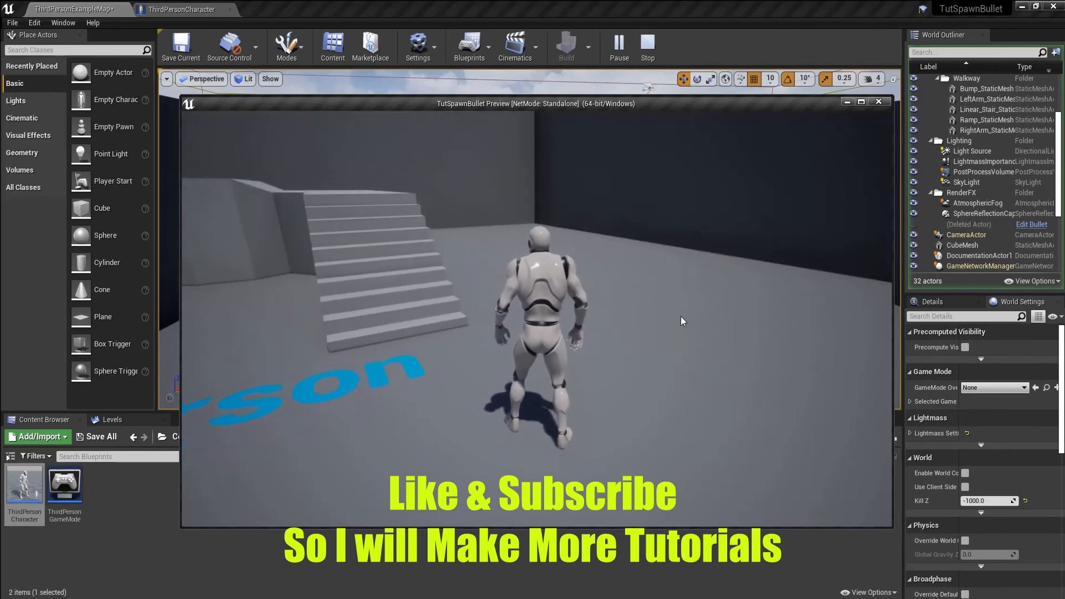